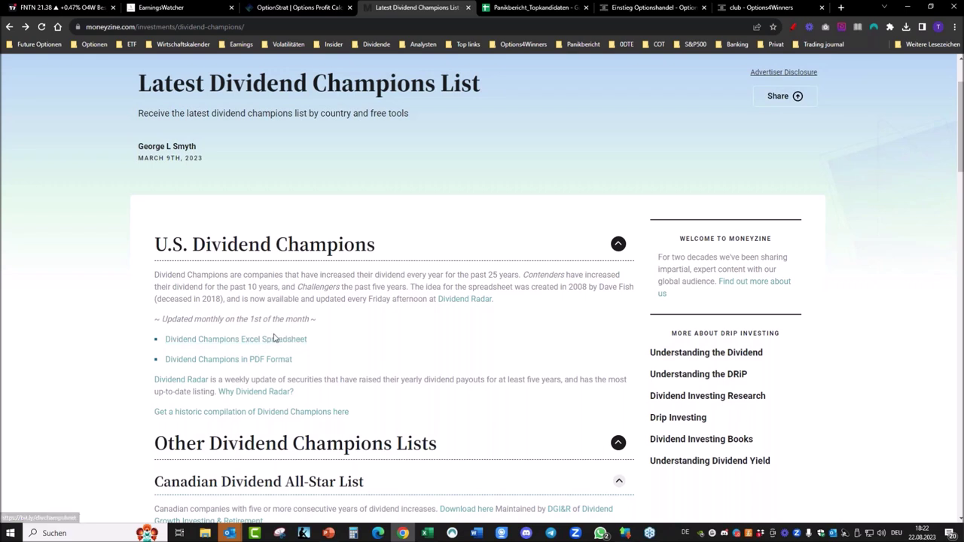
- Open the Dividend Radar download page, then switch to Excel and show the Champions sheet of the Dividend Radar 2023-08-20 workbook
left_click(199, 378)
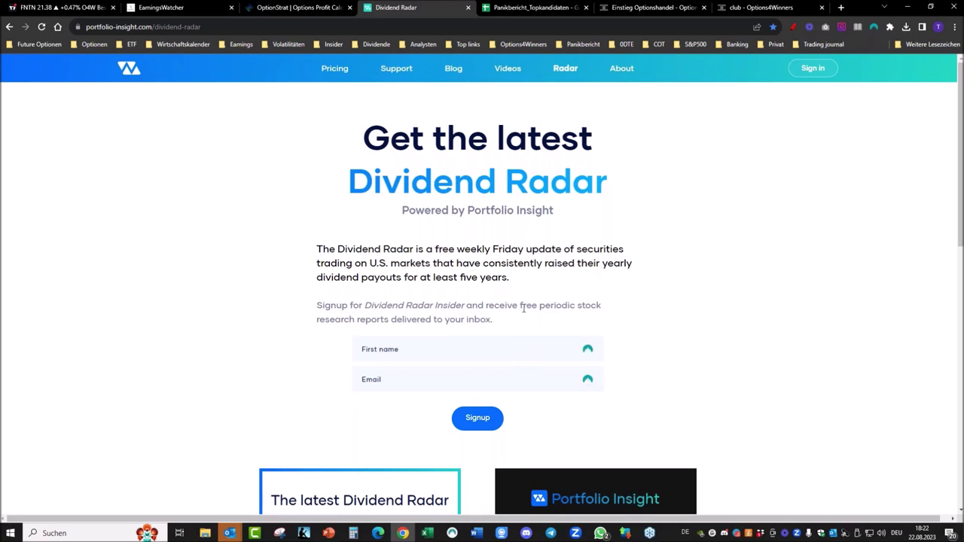
scroll(619, 260, "down", 3)
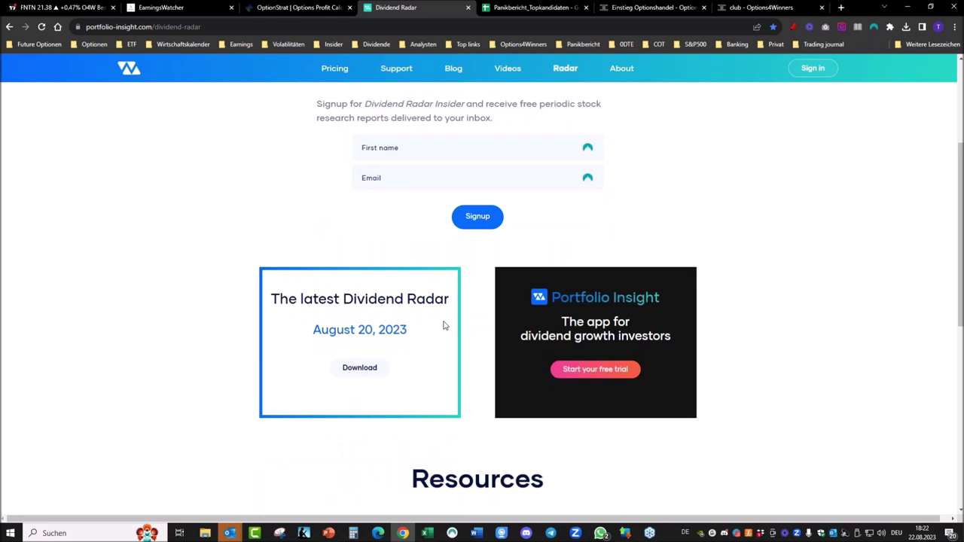
left_click(427, 532)
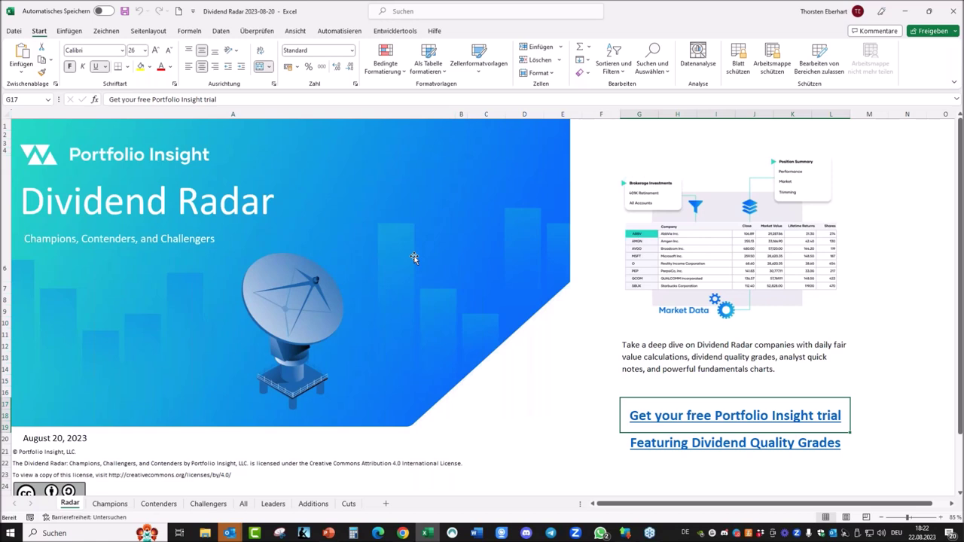
left_click(110, 504)
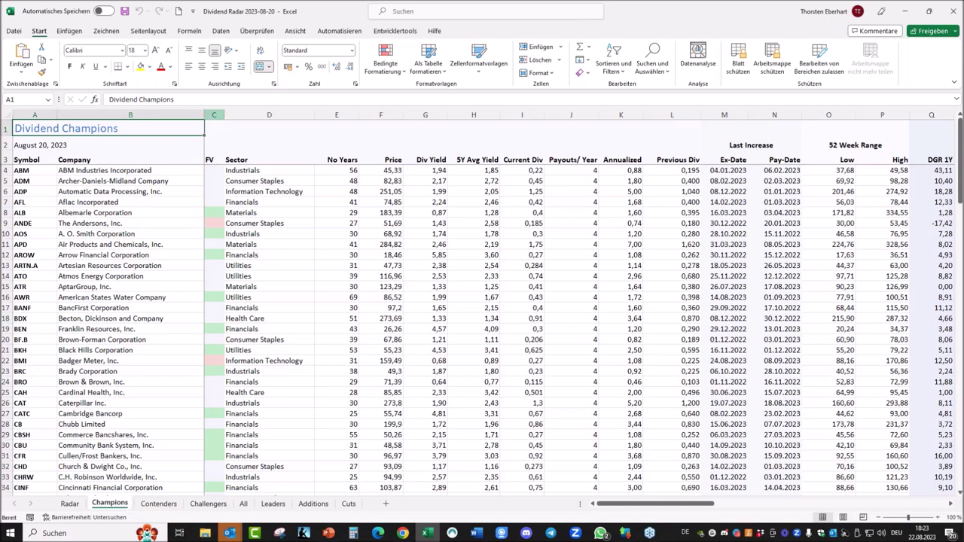
- Select the FV column and look up the Data Dictionary among the resources on the Dividend Radar page in Chrome
left_click(214, 114)
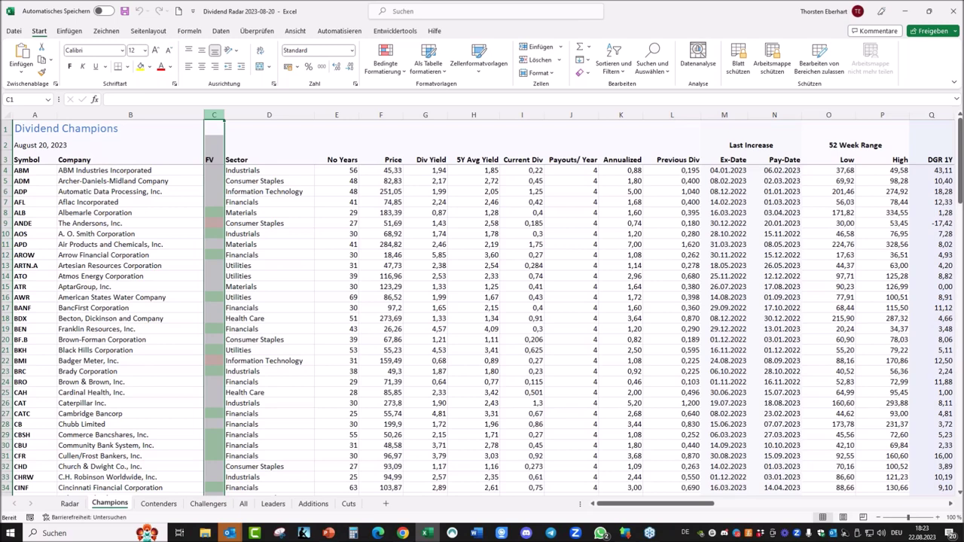
left_click(402, 533)
scroll(424, 355, "down", 1)
scroll(398, 409, "up", 1)
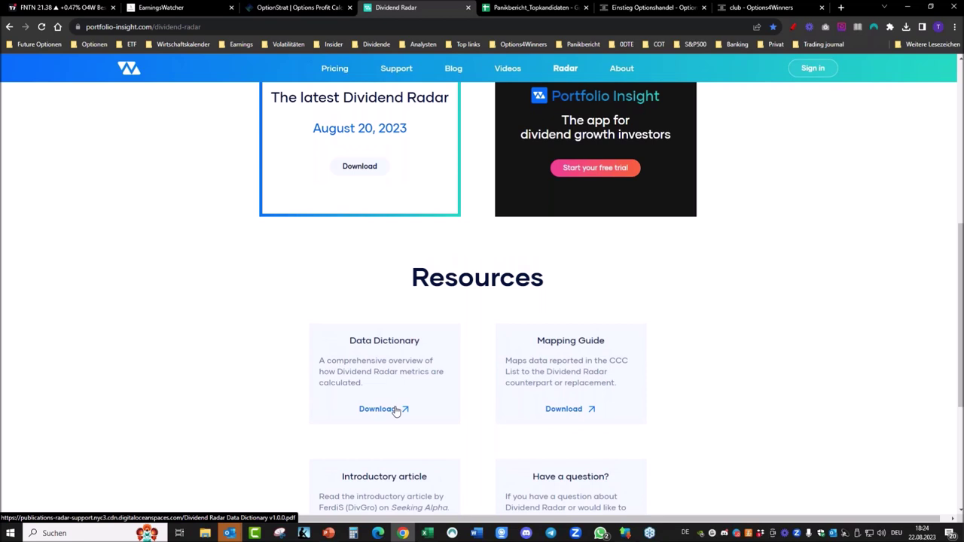
- Return to Excel and examine Albemarle's colour-coded FV entry together with the matching Fair Value column
left_click(435, 534)
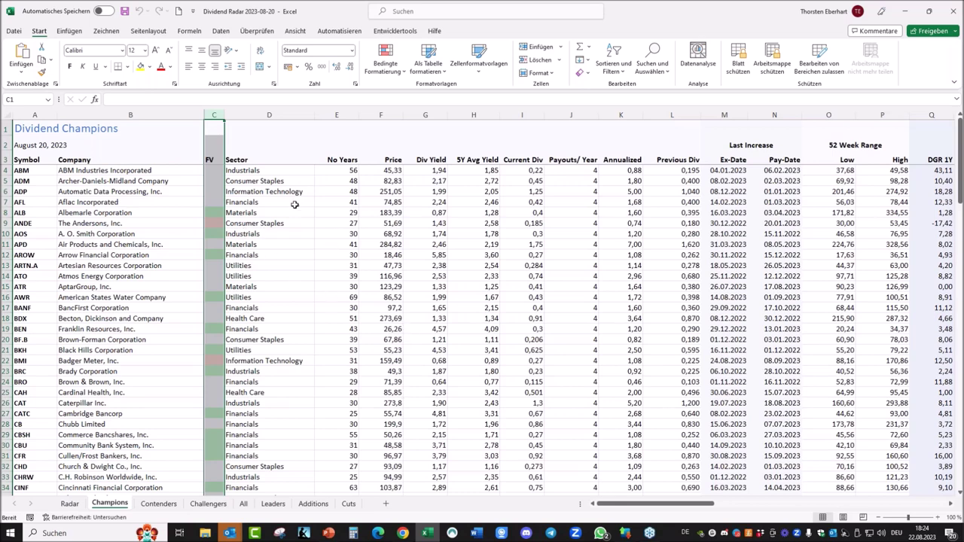
left_click(215, 159)
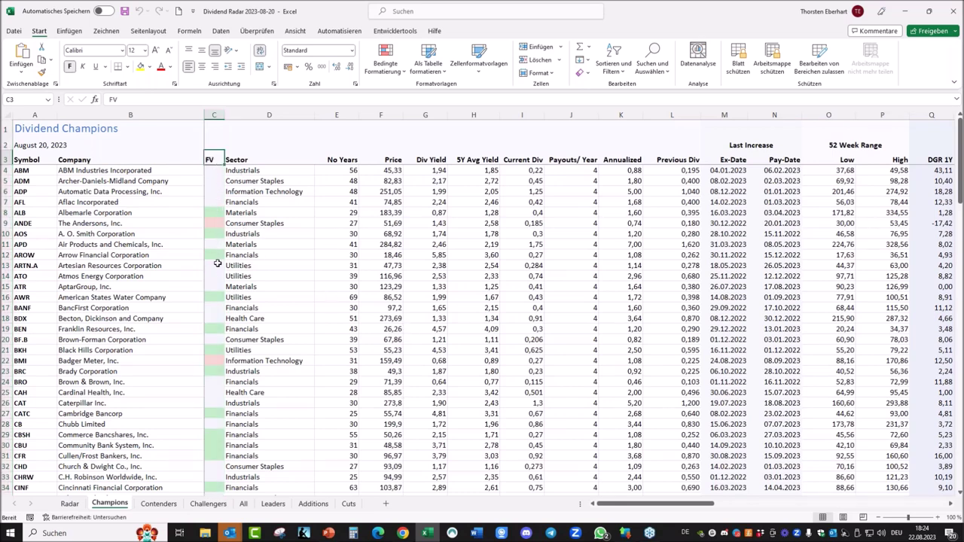
left_click(215, 212)
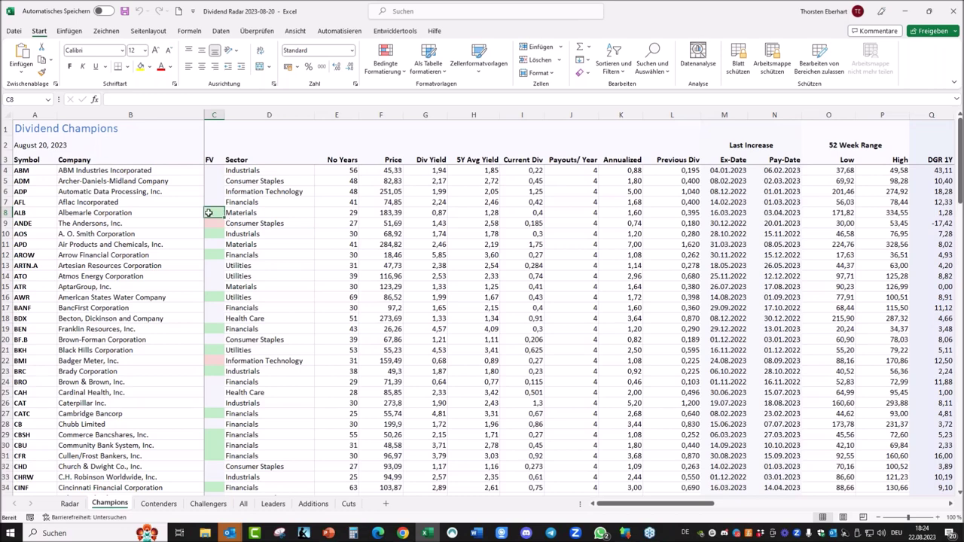
left_click(6, 212)
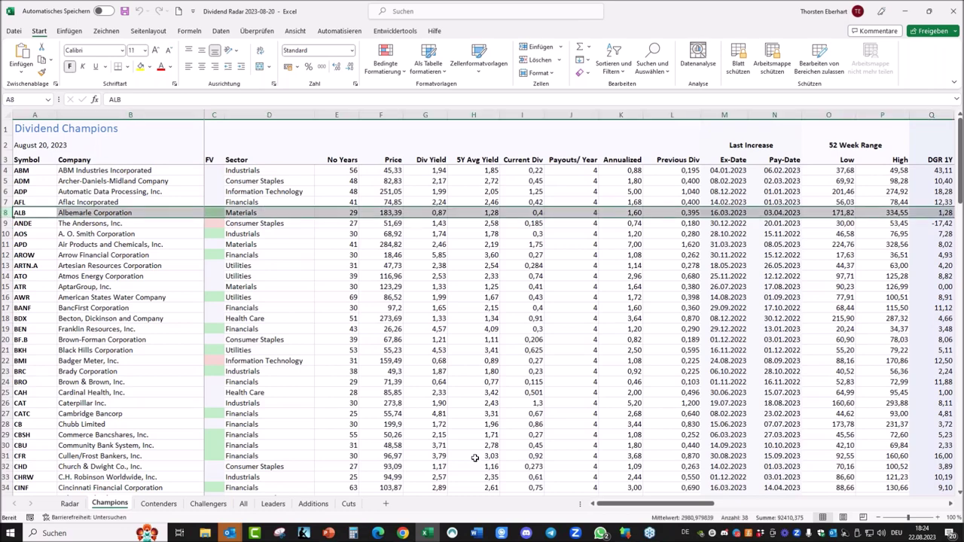
left_click_drag(647, 505, 714, 506)
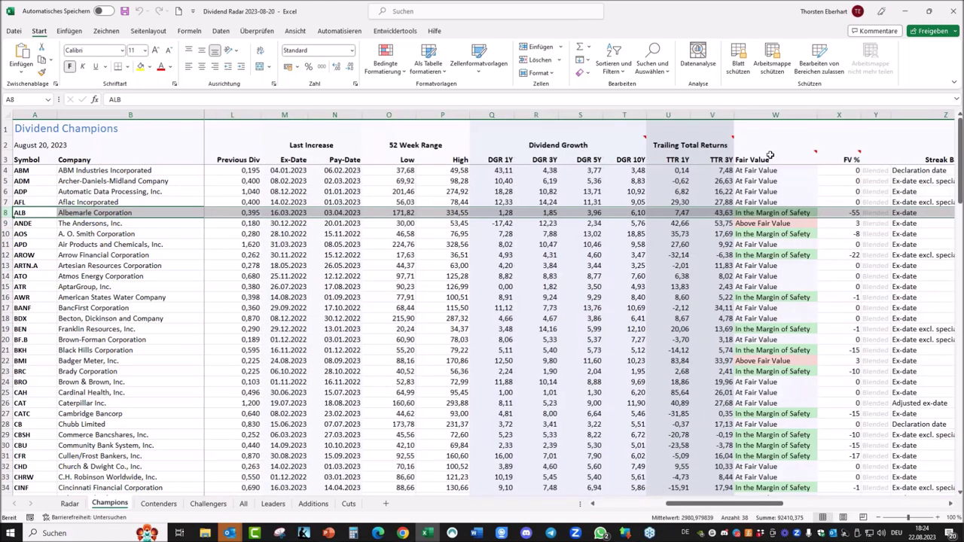
left_click(770, 155)
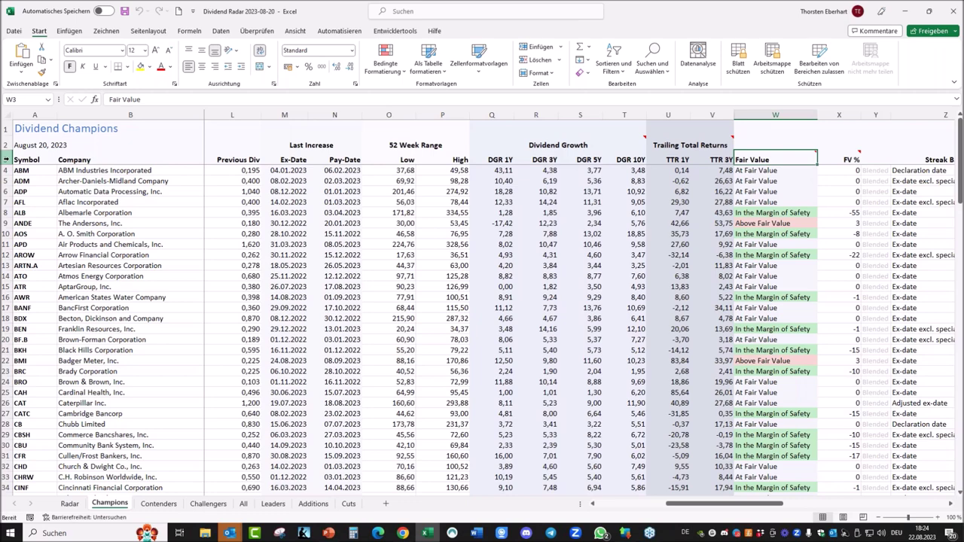
- Add filters to the header row 3 of the Champions sheet
left_click(6, 159)
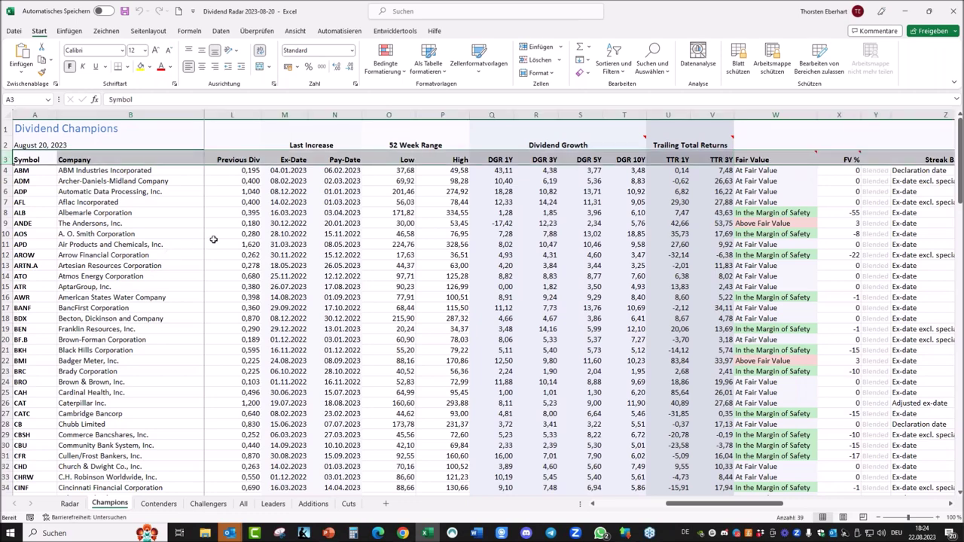
left_click(219, 33)
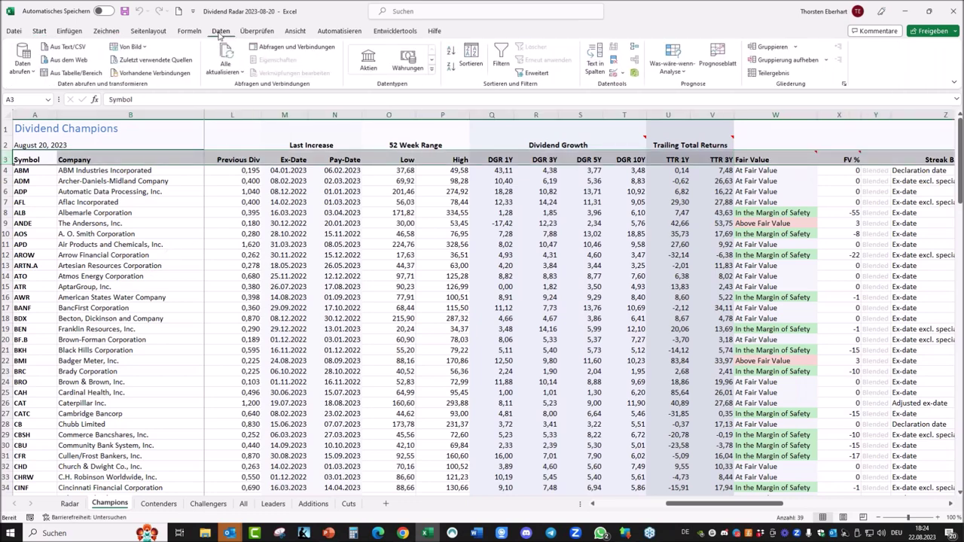
left_click(501, 57)
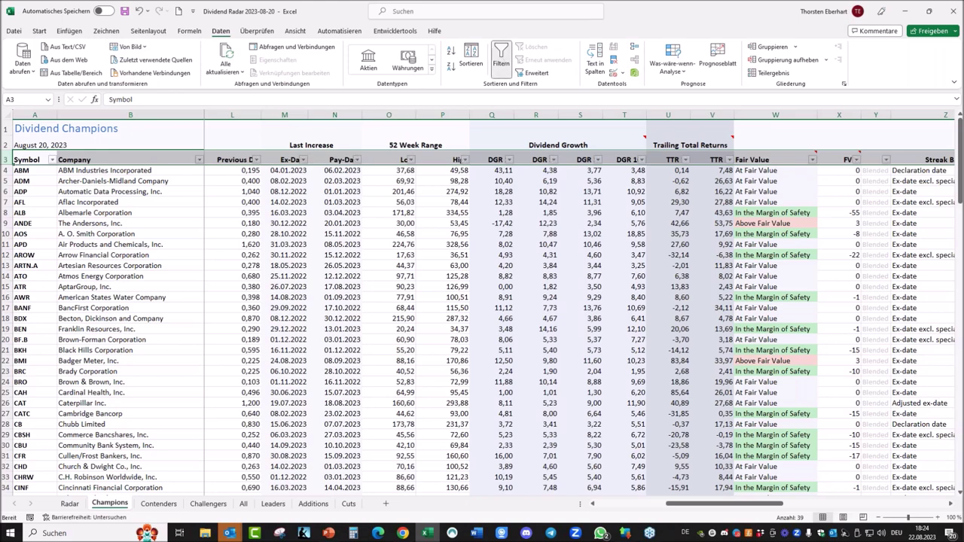
left_click(619, 338)
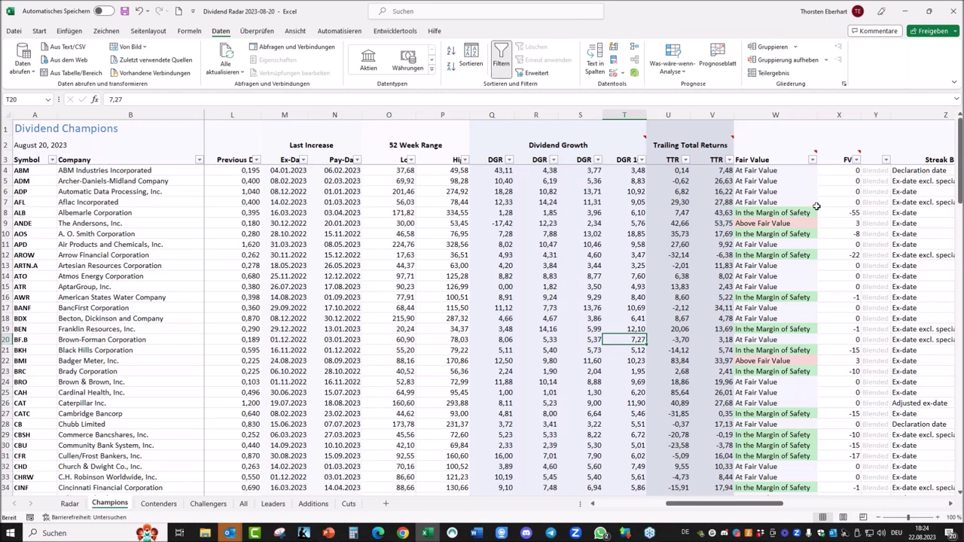
- Filter the Fair Value column to show only "In the Margin of Safety" companies
left_click(814, 161)
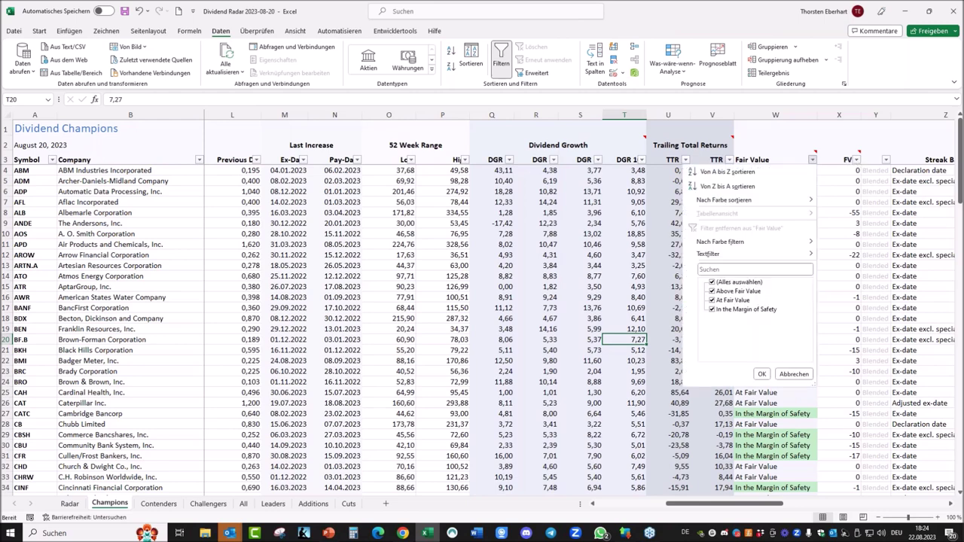
left_click(712, 283)
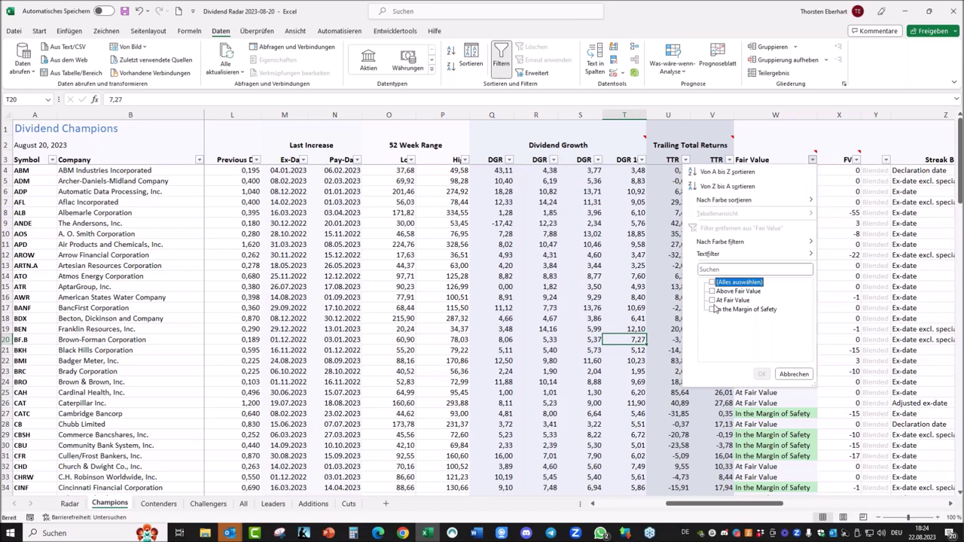
left_click(713, 309)
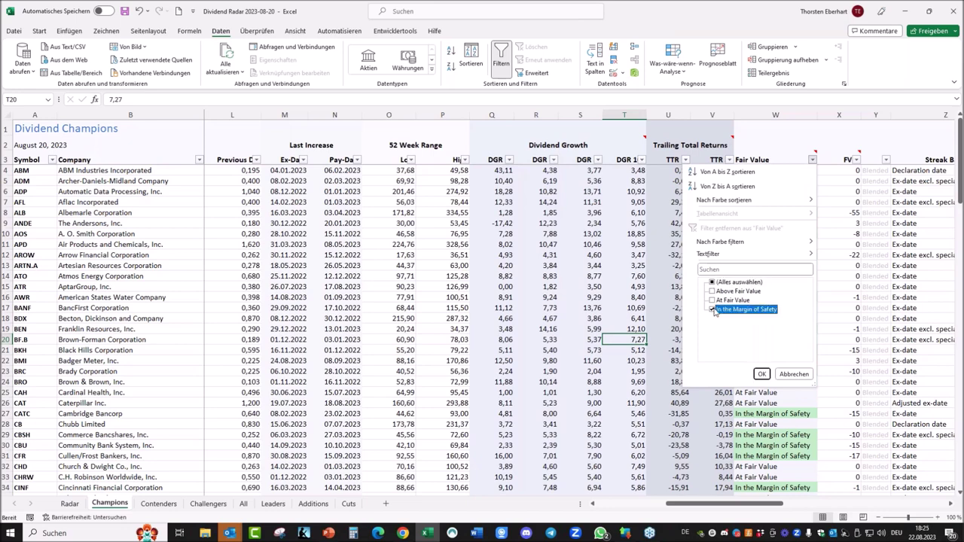
left_click(762, 375)
- Sort the filtered list by Div Yield in descending order and select the W. P. Carey row
left_click_drag(748, 508, 680, 508)
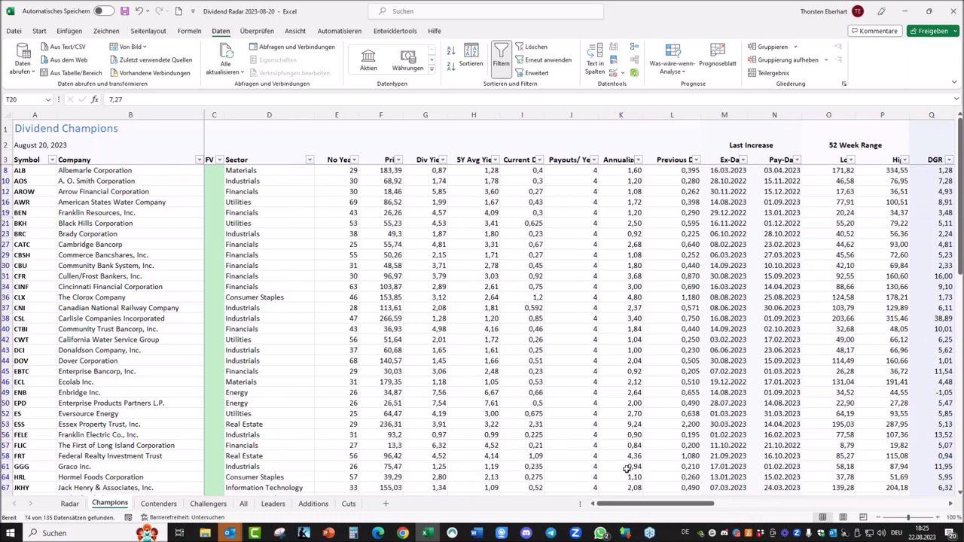
left_click(443, 160)
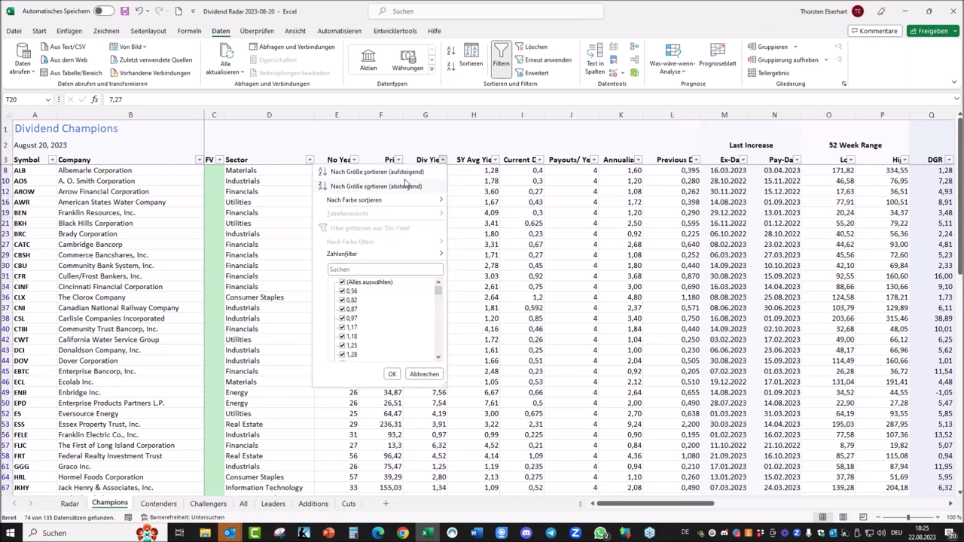
left_click(407, 186)
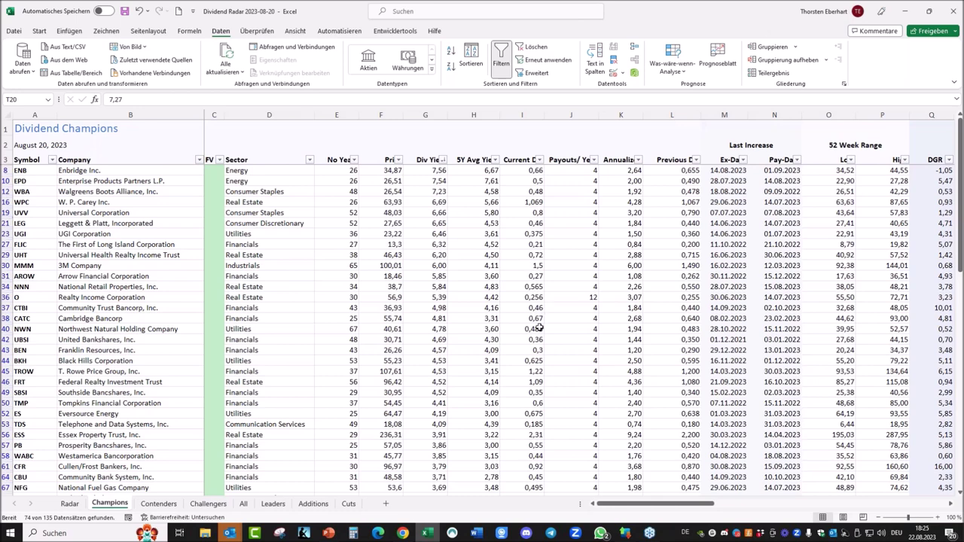
left_click(5, 201)
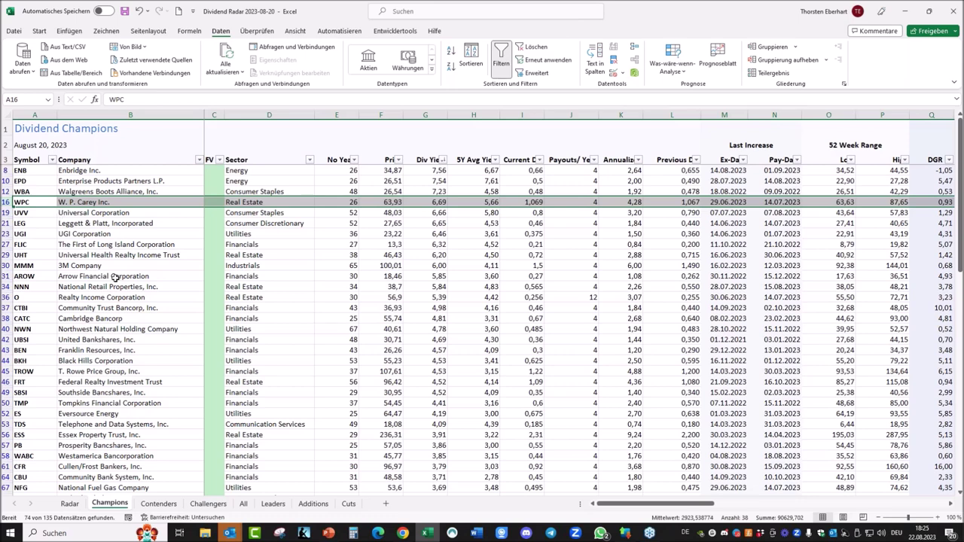
- Switch to the TradingView chart in Chrome and clear the red annotations drawn over it
left_click(403, 534)
left_click(43, 6)
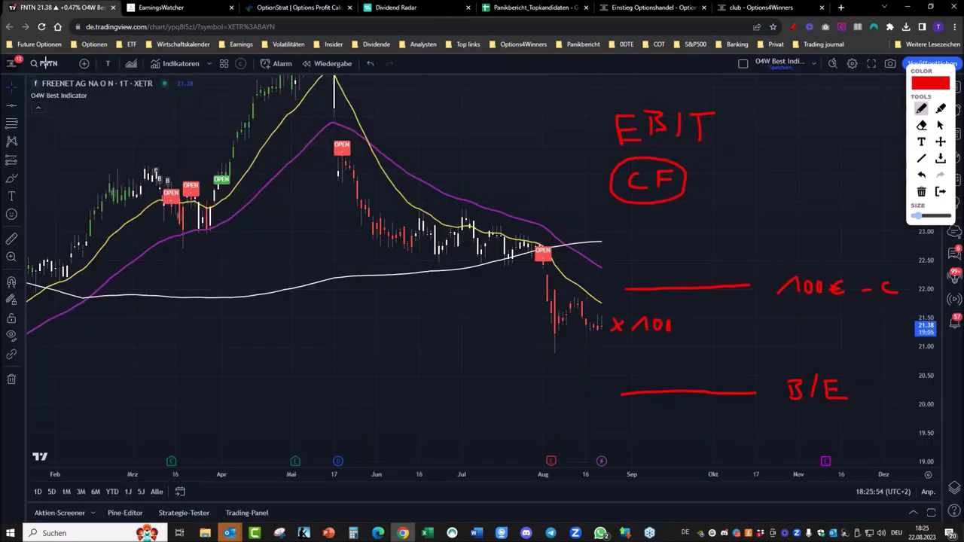
left_click(939, 191)
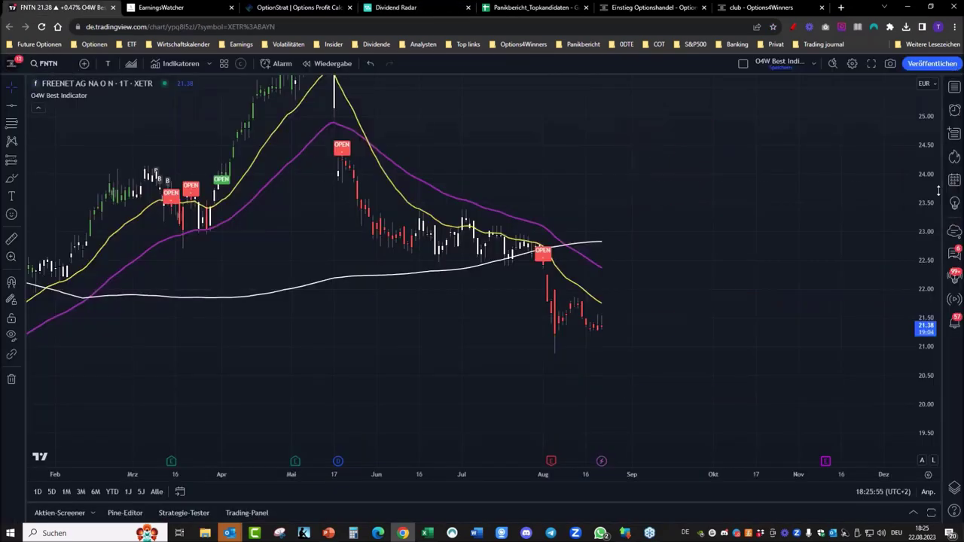
- Load the chart for the symbol WPC on NYSE
left_click(50, 63)
type("WPC")
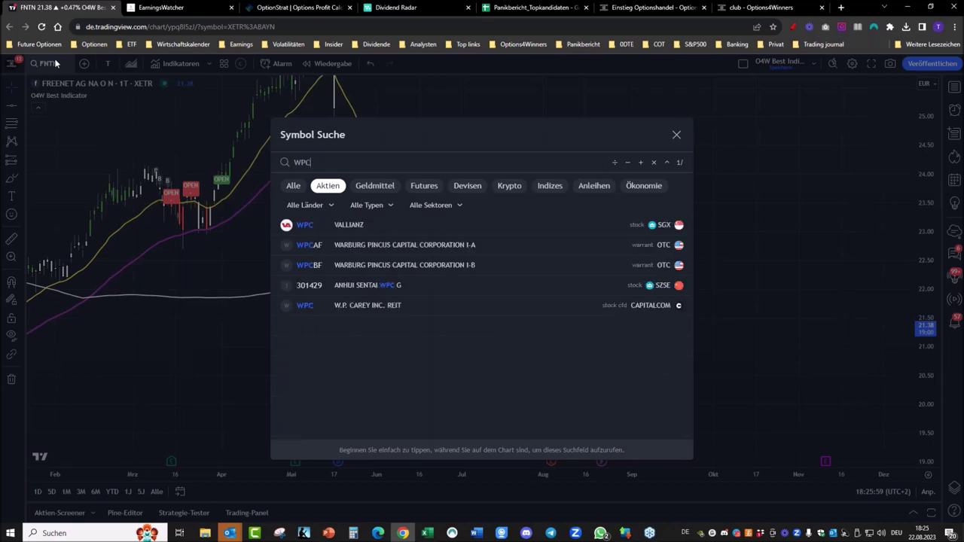
key("Return")
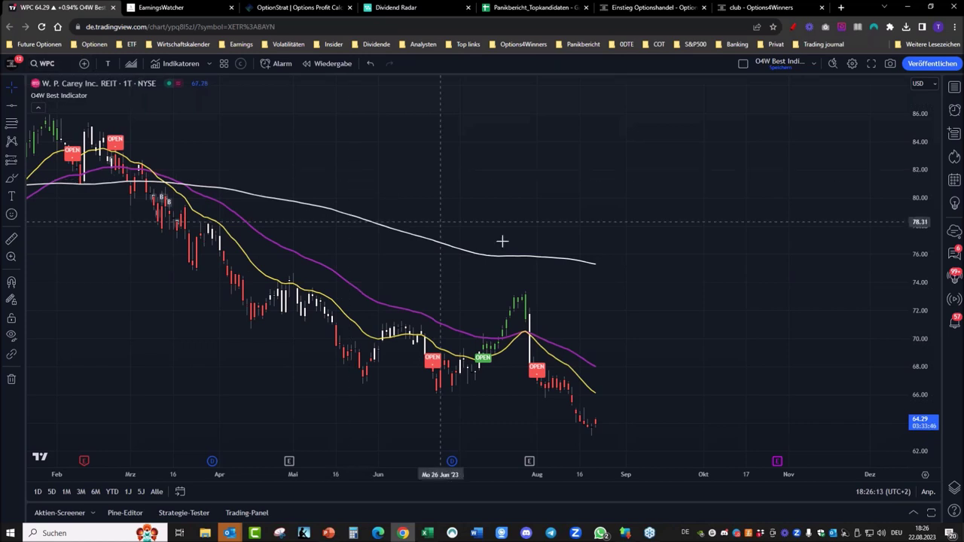
- Examine W. P. Carey's price history back to 2020 and its most recent price decline on the chart
left_click_drag(691, 339, 693, 303)
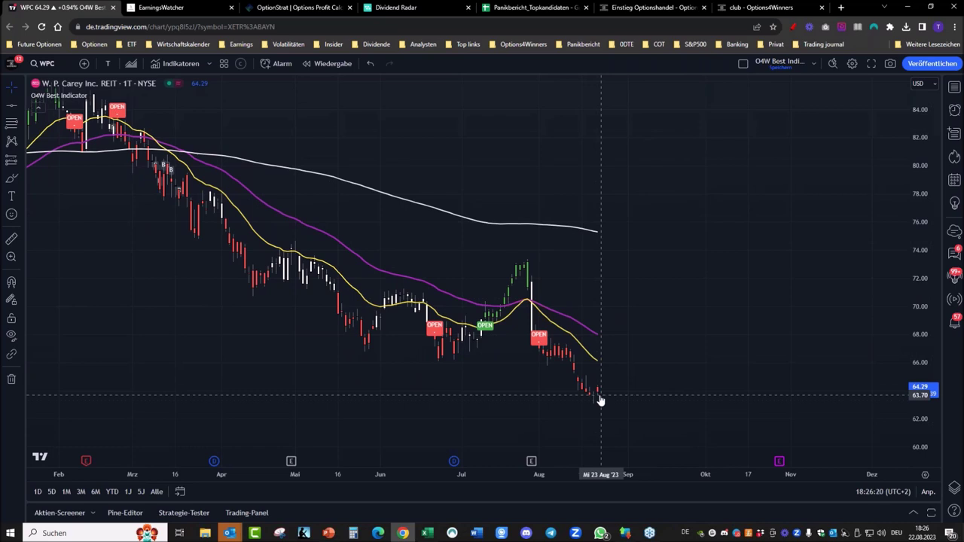
scroll(607, 389, "down", 4)
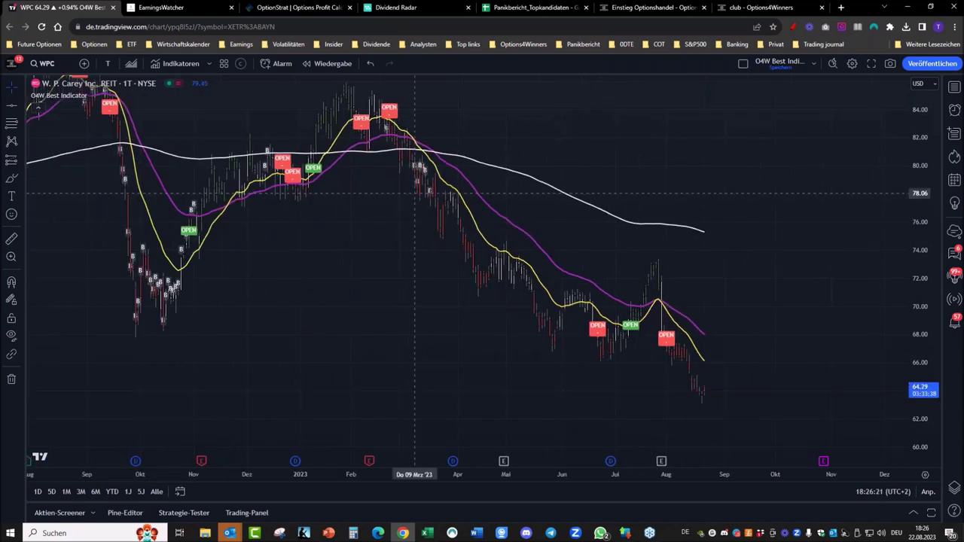
scroll(486, 353, "up", 4)
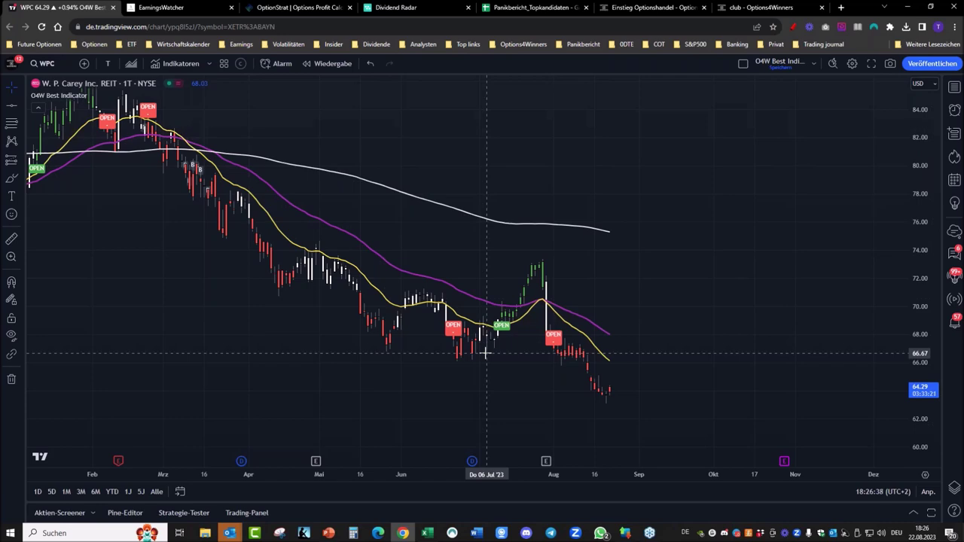
scroll(596, 421, "down", 3)
scroll(597, 422, "down", 5)
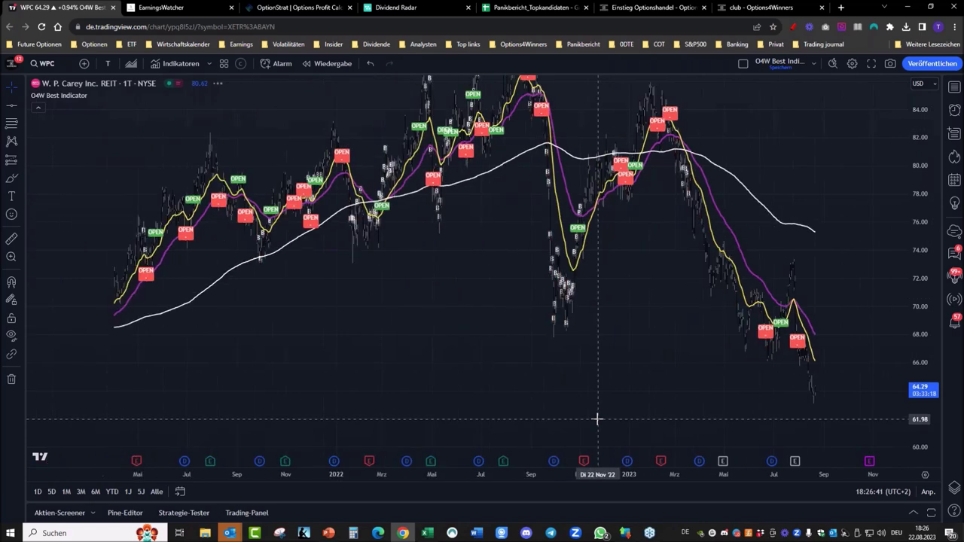
scroll(597, 418, "down", 3)
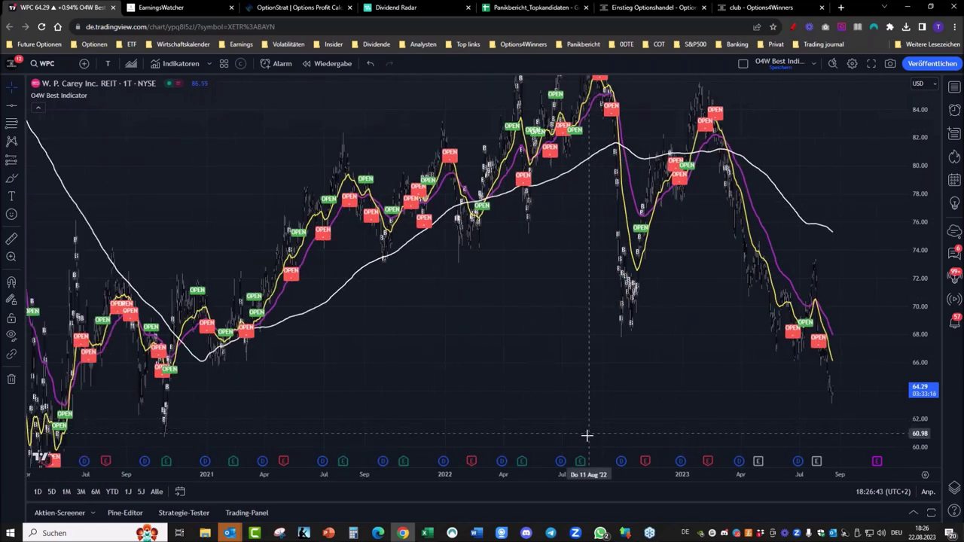
left_click_drag(394, 437, 435, 371)
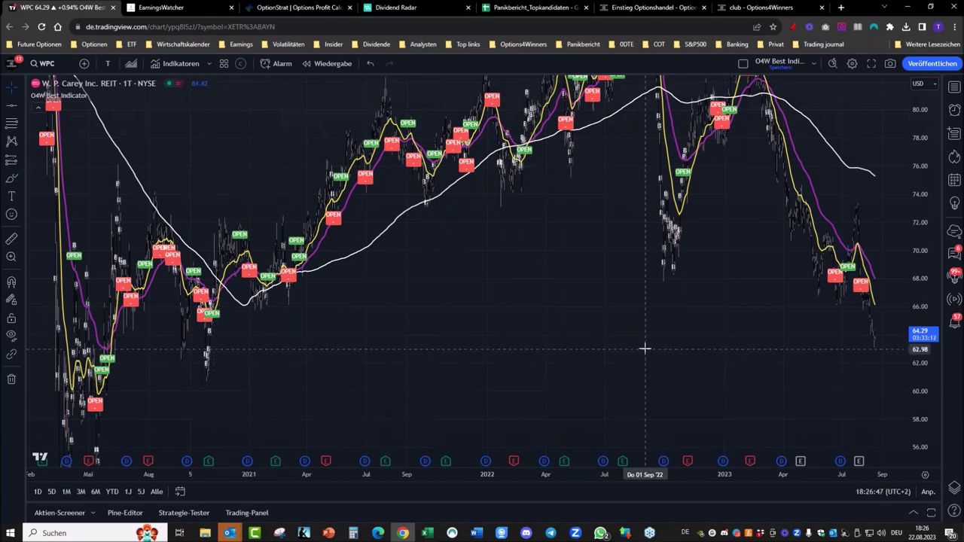
scroll(645, 348, "up", 3)
scroll(645, 348, "right", 10)
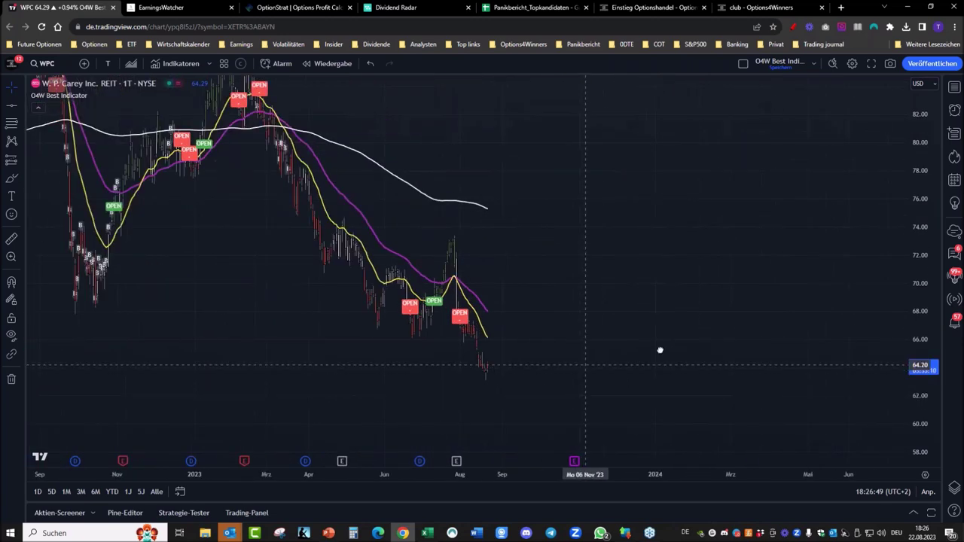
scroll(660, 350, "left", 5)
mouse_move(625, 532)
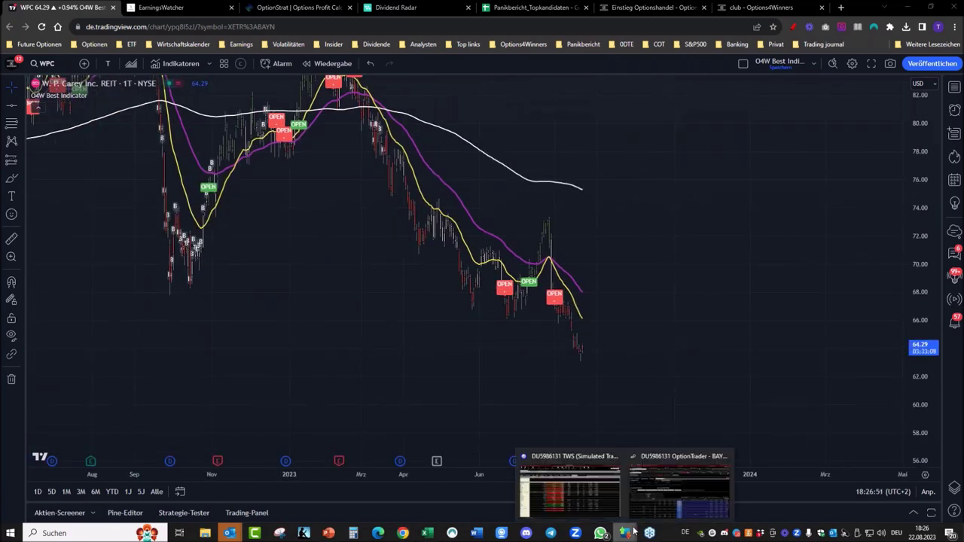
- Switch to the OptionTrader window and load the instrument WPC
left_click(658, 493)
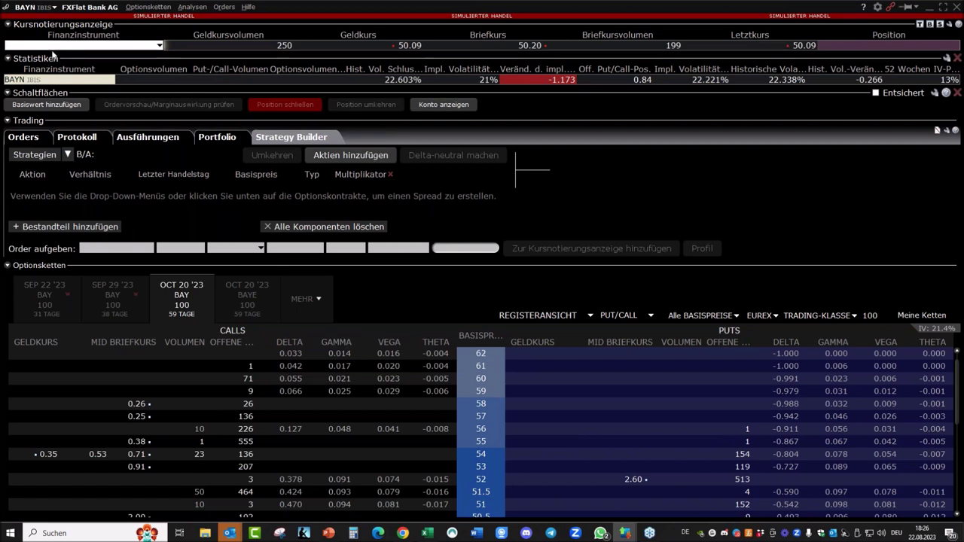
type("wpc")
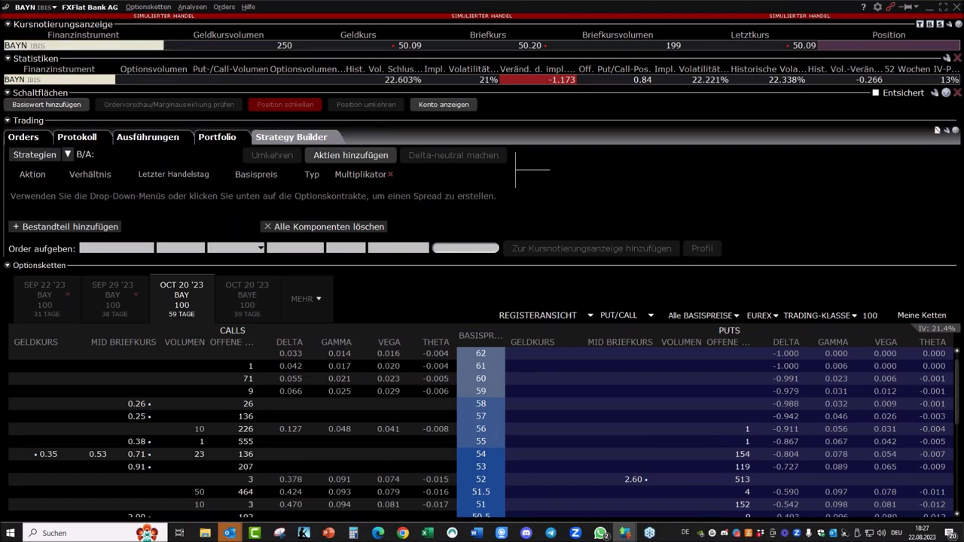
key("Escape")
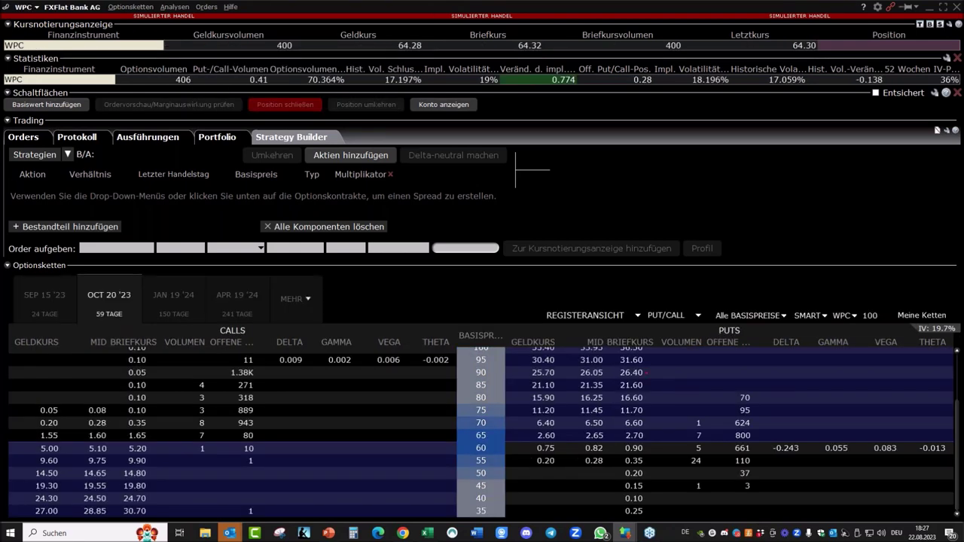
- Examine WPC's available option expirations and the OCT 20 '23 option chain around the 60 put
left_click(302, 299)
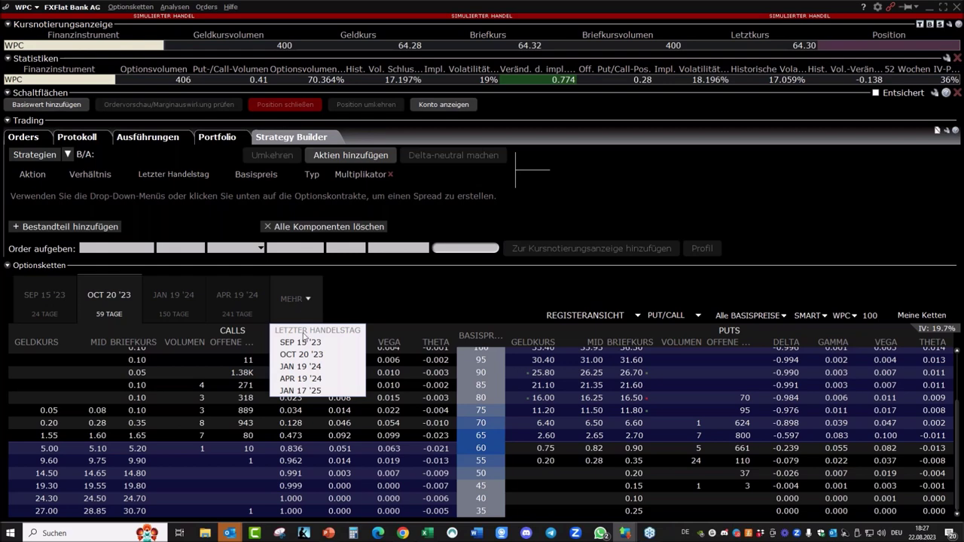
left_click(305, 314)
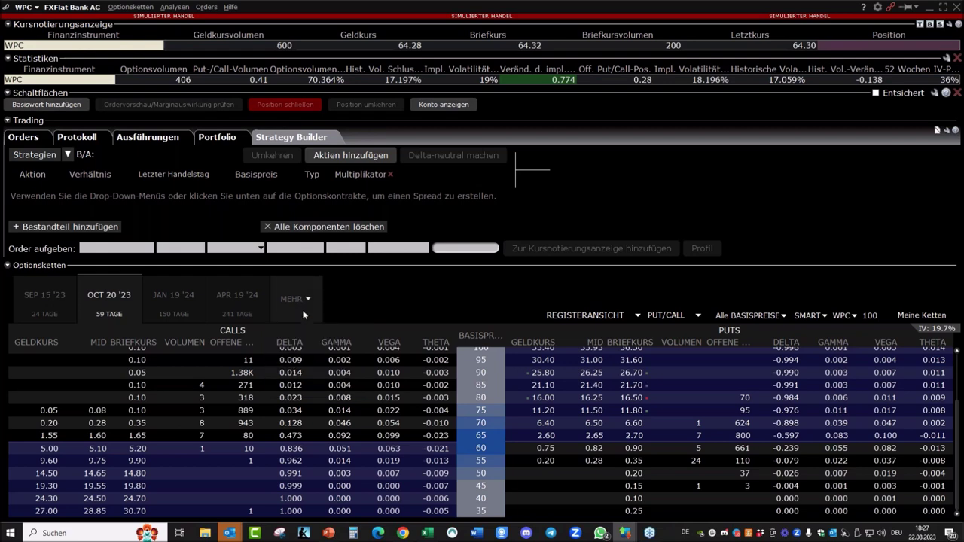
scroll(539, 455, "up", 3)
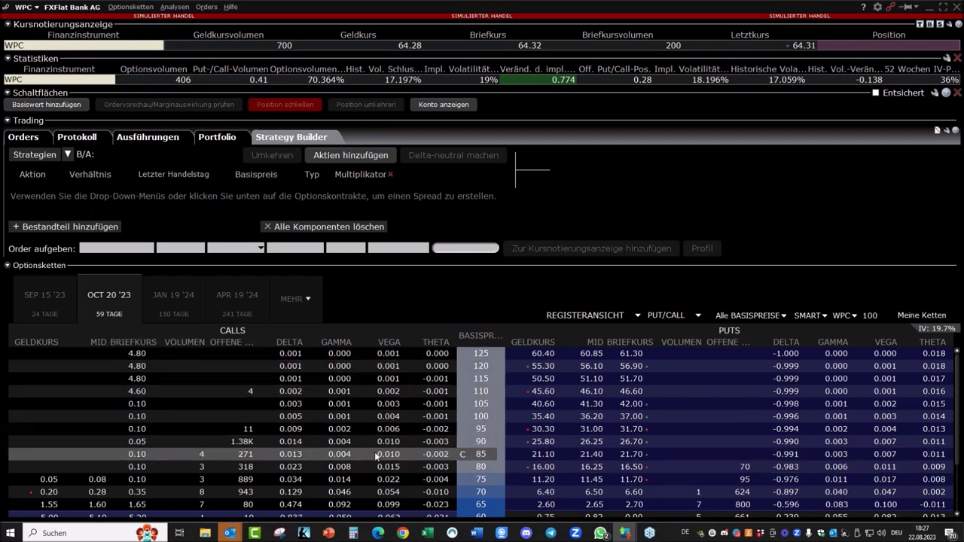
scroll(471, 489, "down", 1)
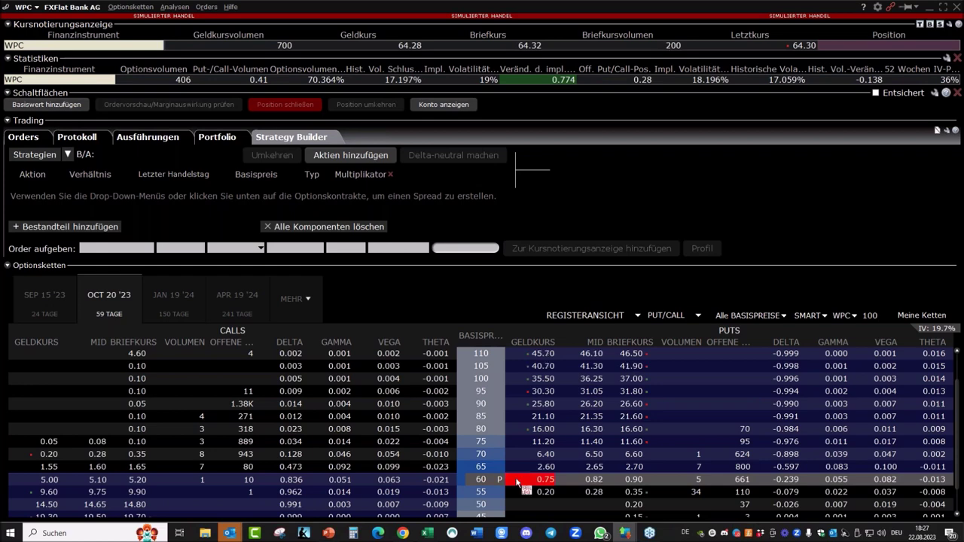
- Switch to the Dividend Radar workbook in Excel and check W. P. Carey's annualized dividend and payout frequency against Realty Income's
left_click(403, 533)
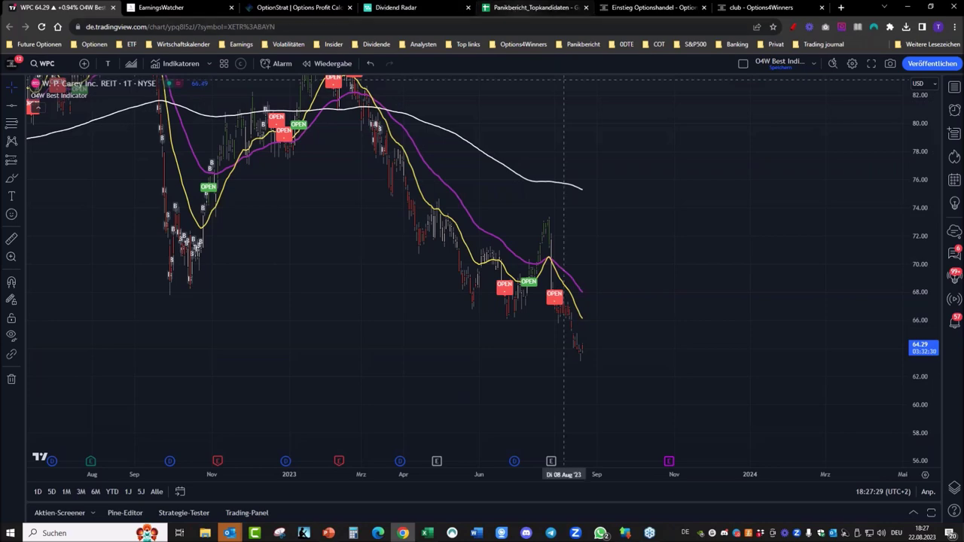
left_click(427, 533)
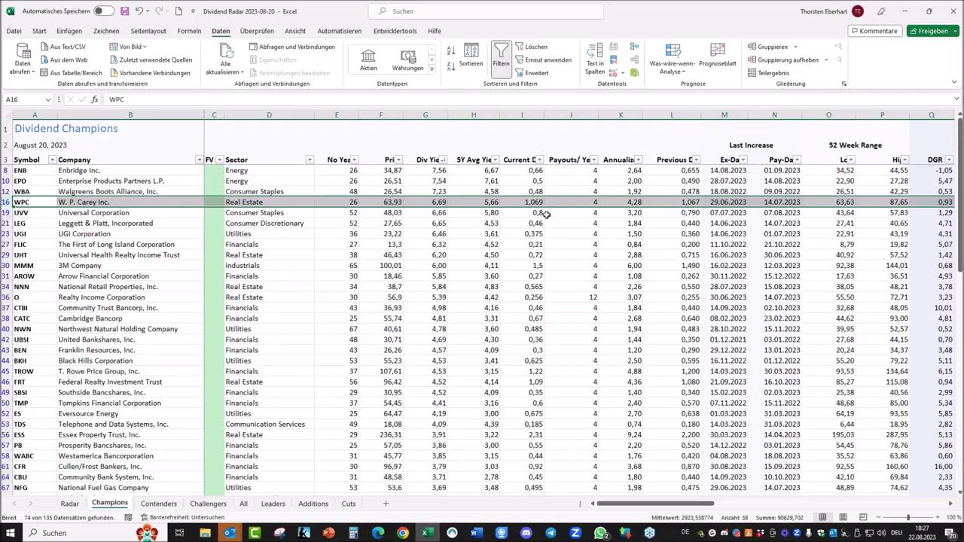
left_click(622, 202)
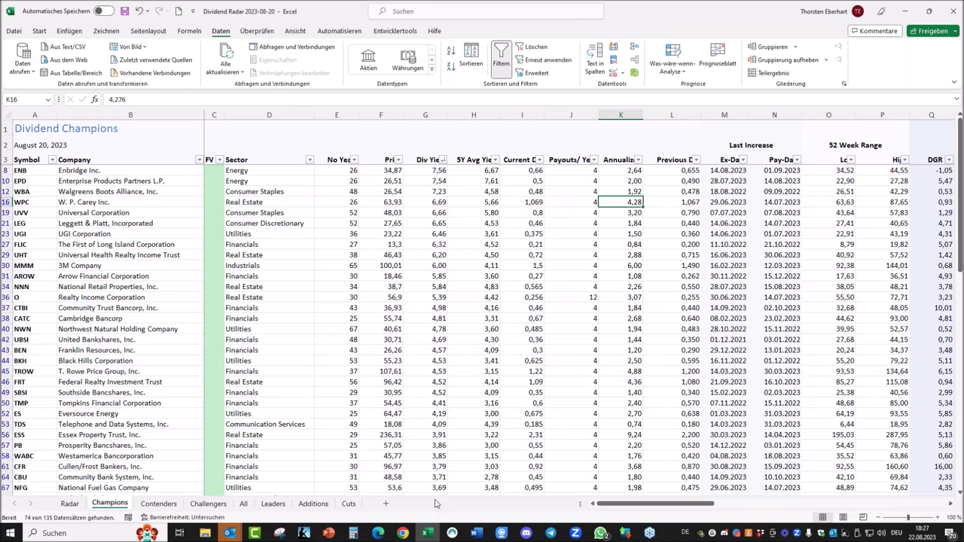
left_click(6, 297)
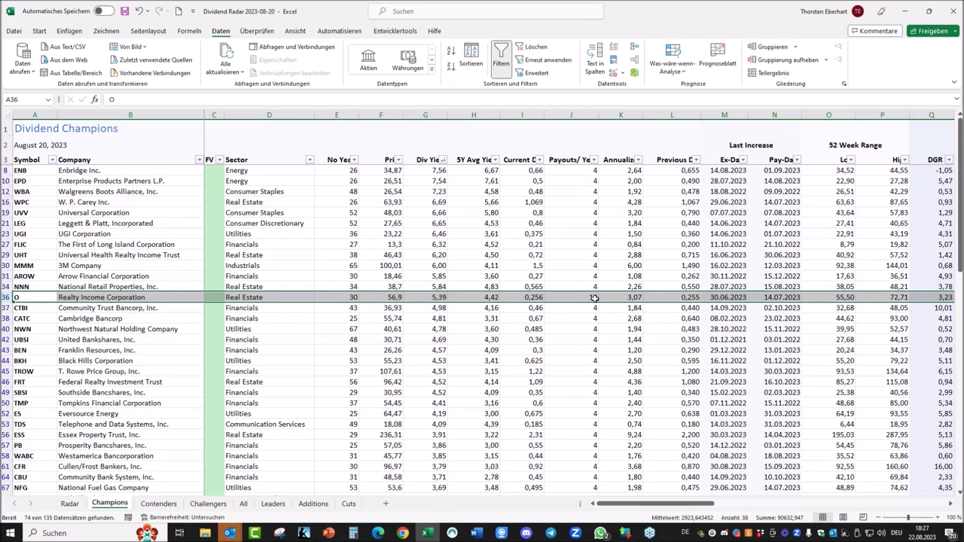
left_click(6, 202)
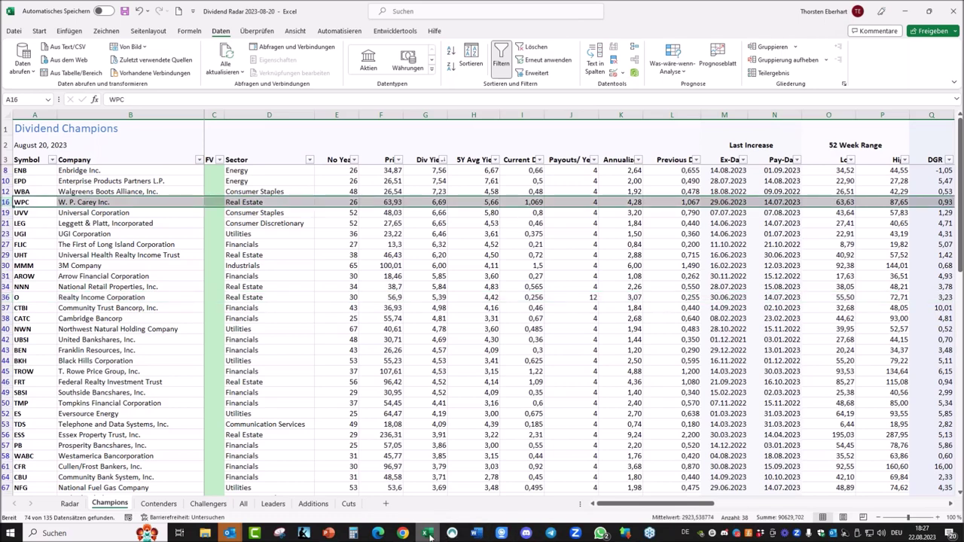
- Calculate the dividend yield at a 60 strike by dividing 4,28 by 60 in the Calculator, and close it
left_click(353, 533)
type("4,28")
key("Return")
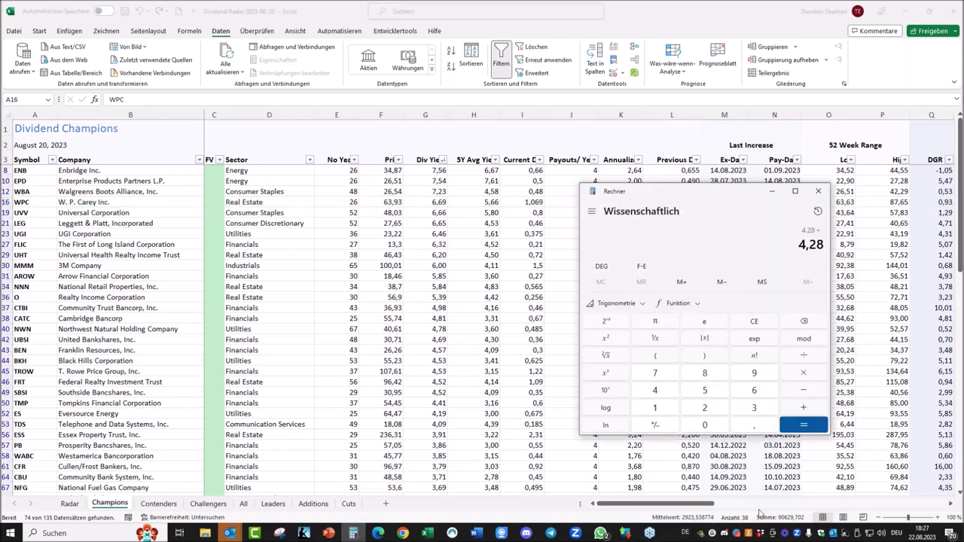
type("60")
key("Return")
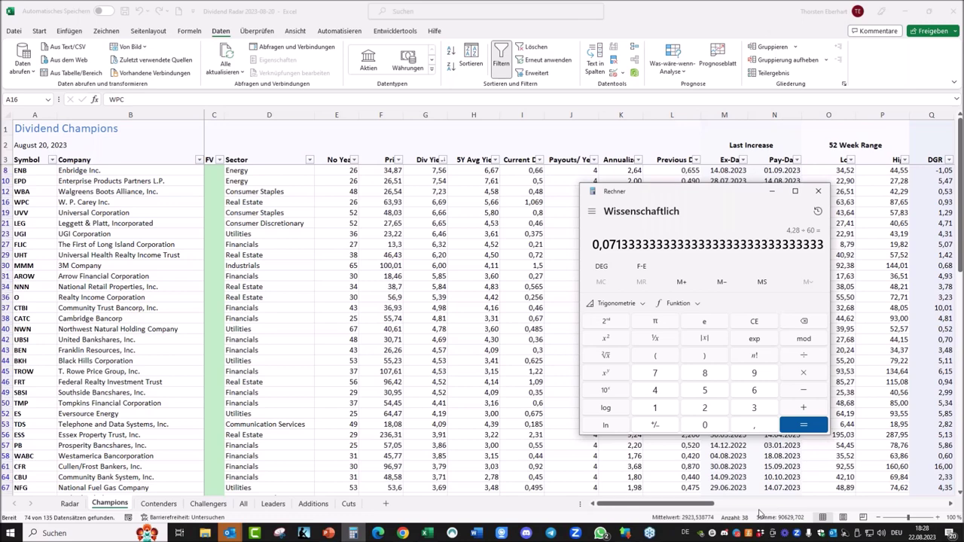
left_click(818, 190)
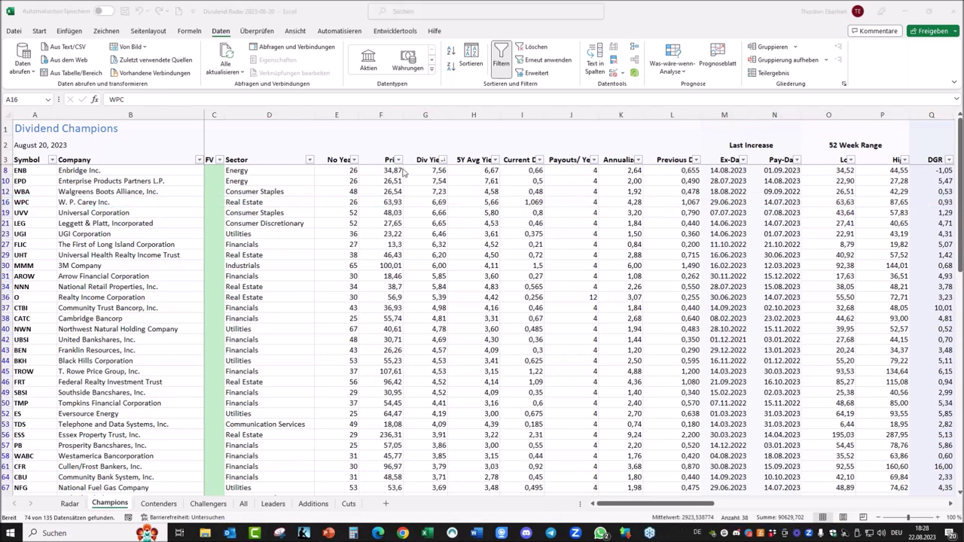
- Filter the Div Yield column of the Champions sheet with a greater-than-or-equal number filter and review the filtered list
left_click(443, 160)
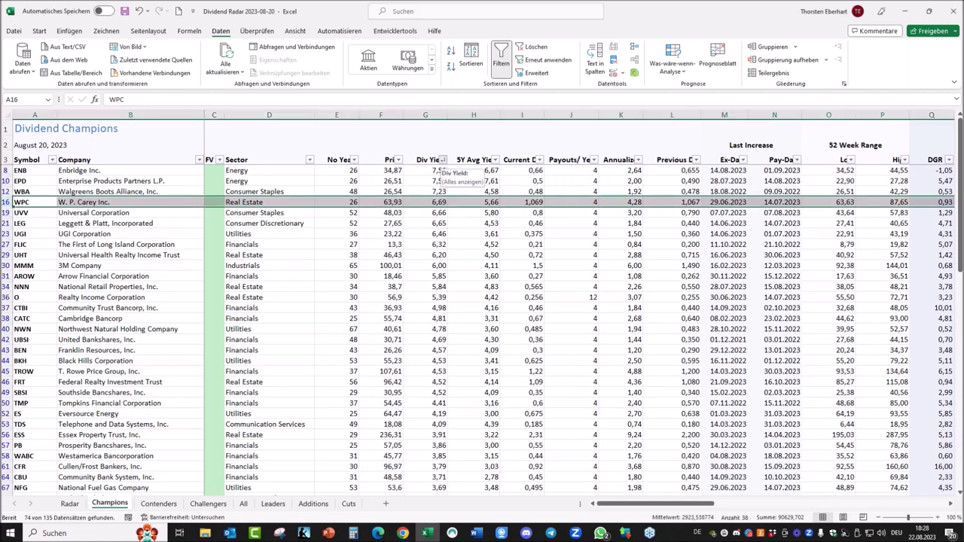
mouse_move(439, 257)
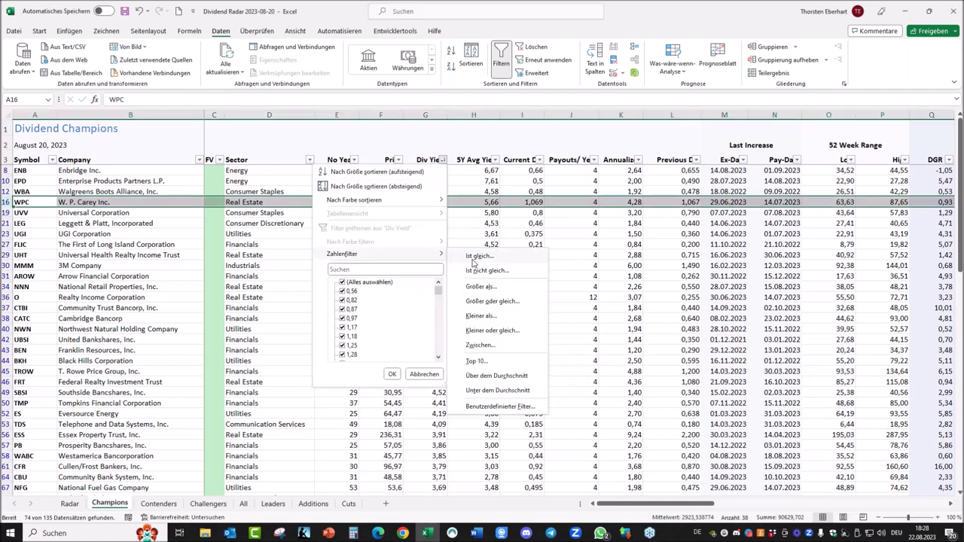
left_click(510, 304)
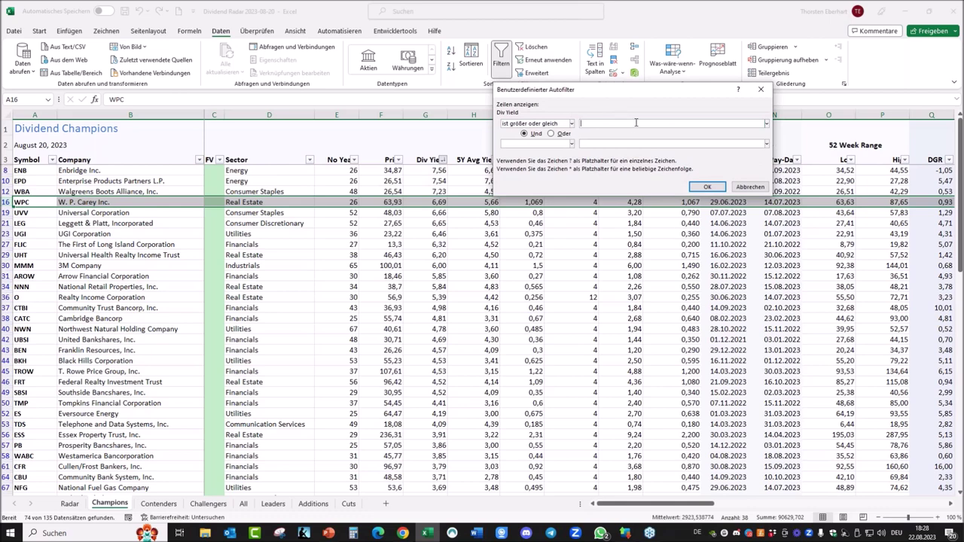
left_click(707, 187)
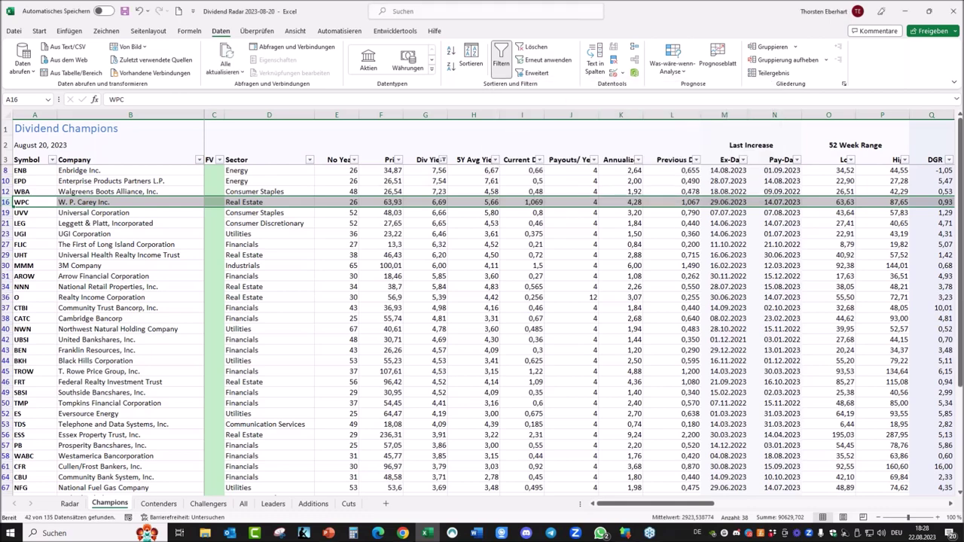
scroll(540, 364, "down", 5)
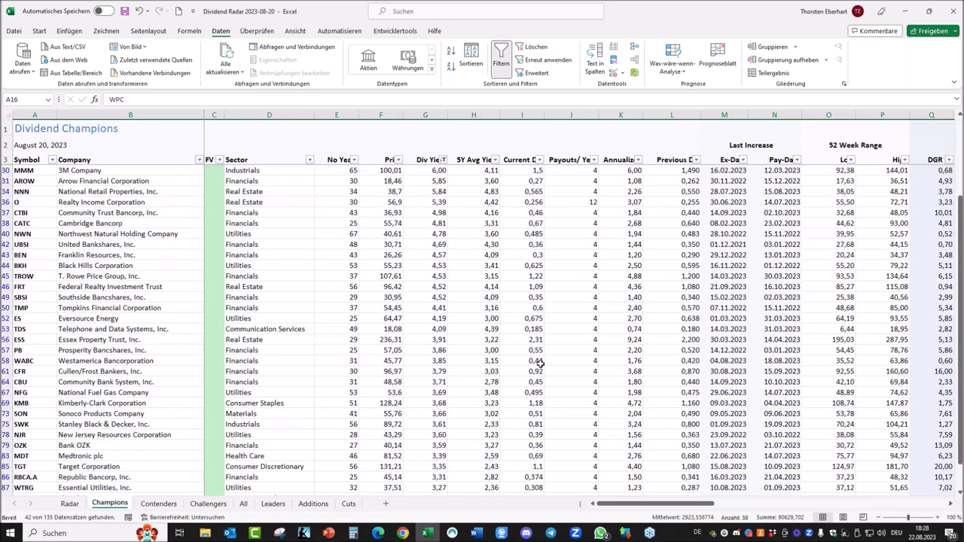
scroll(434, 431, "up", 5)
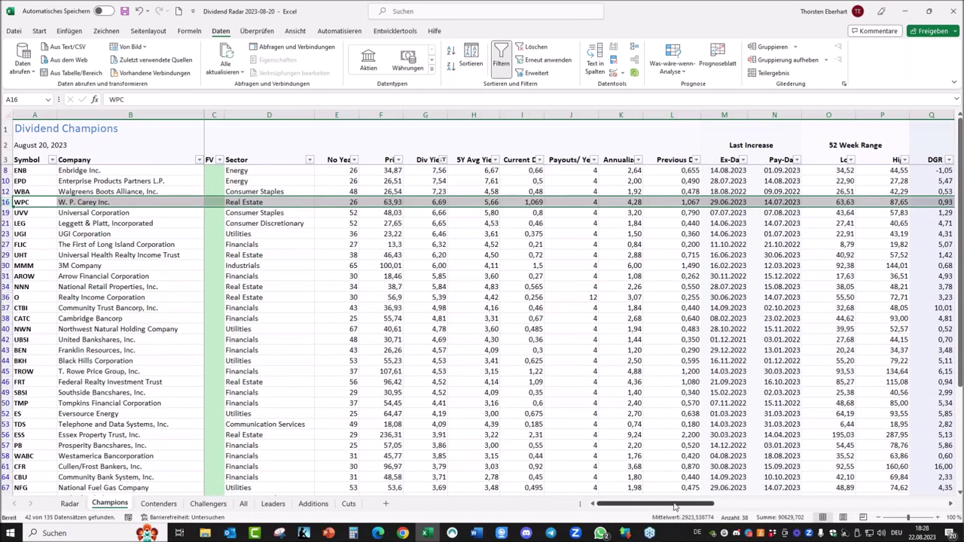
- Examine the Performance, Profitability, Financial Strength and Valuation columns of the Champions list, and return to its first columns
left_click_drag(676, 506, 855, 514)
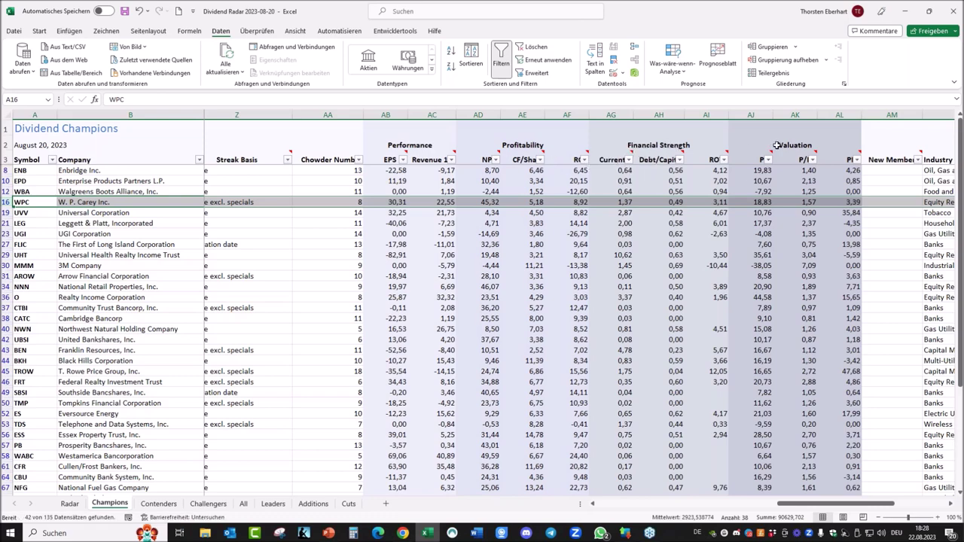
mouse_move(762, 161)
mouse_move(860, 159)
mouse_move(858, 506)
left_mouse_down()
mouse_move(903, 510)
mouse_move(615, 509)
left_mouse_up()
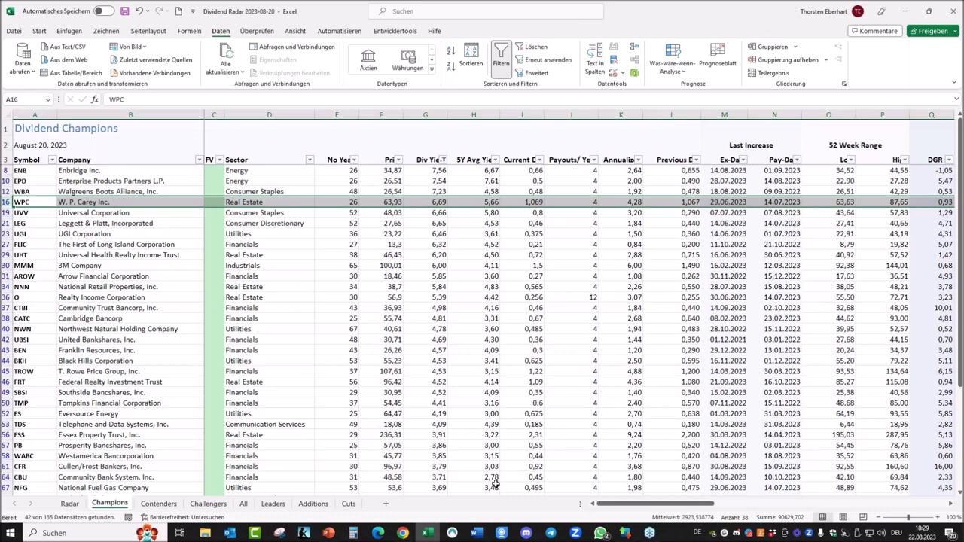
- Switch to OptionStrat in Chrome, open the Cash-Secured Put strategy builder and load the symbol WPC
left_click(403, 533)
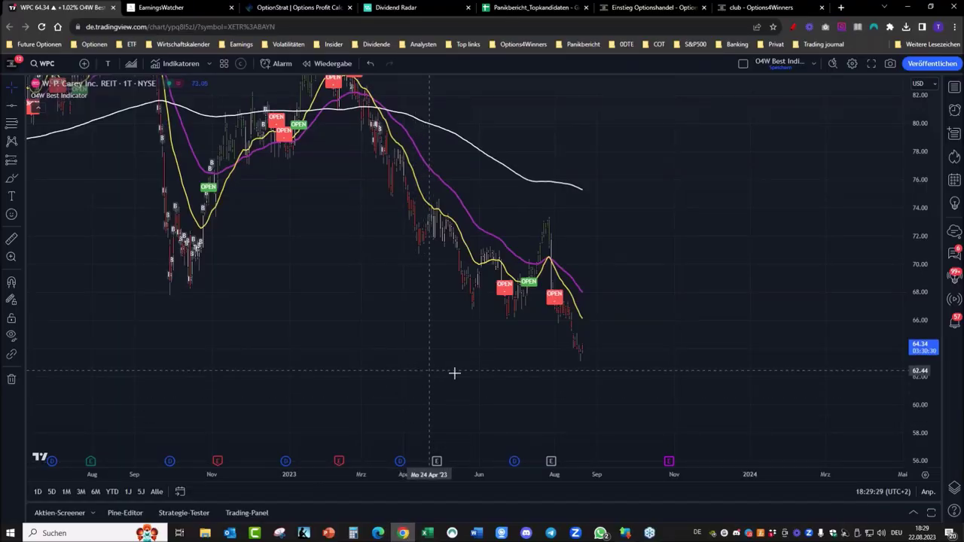
left_click(295, 10)
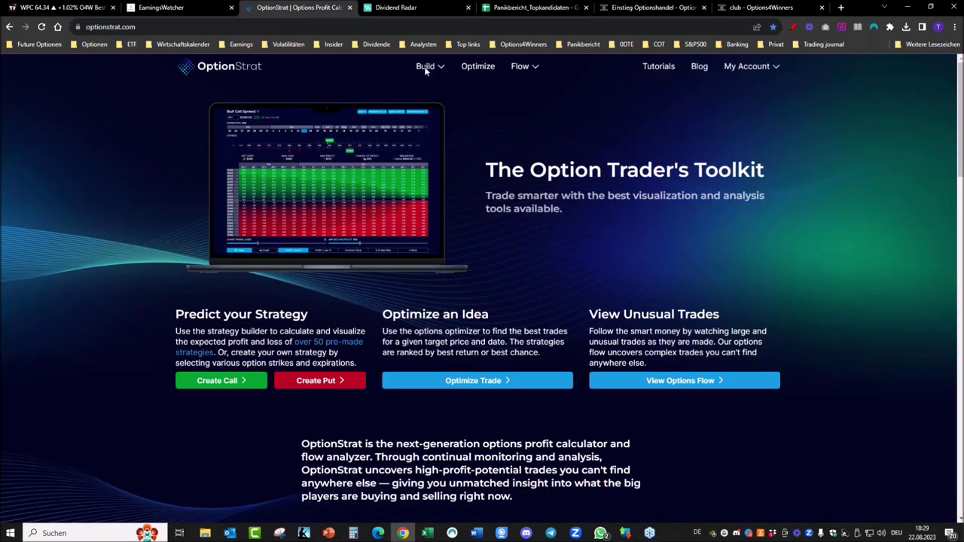
mouse_move(429, 68)
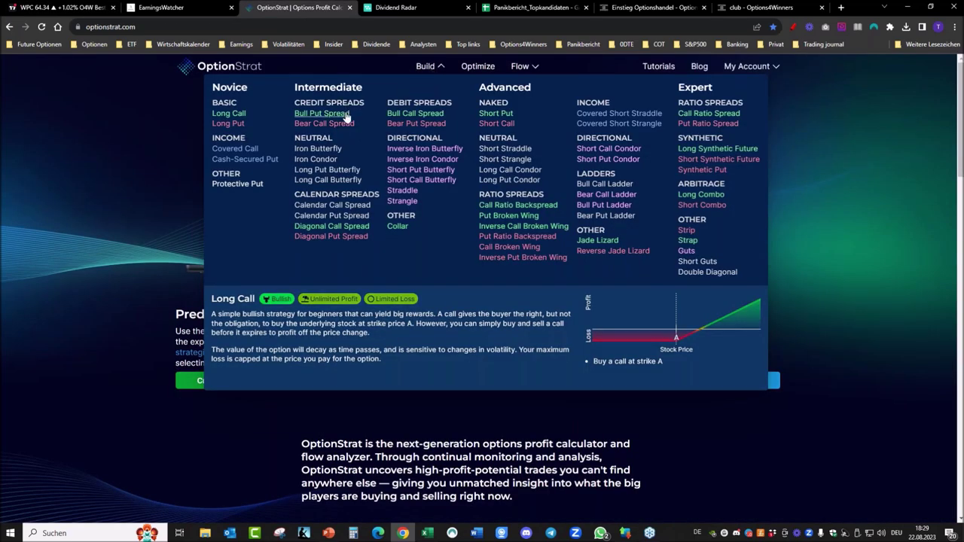
left_click(260, 159)
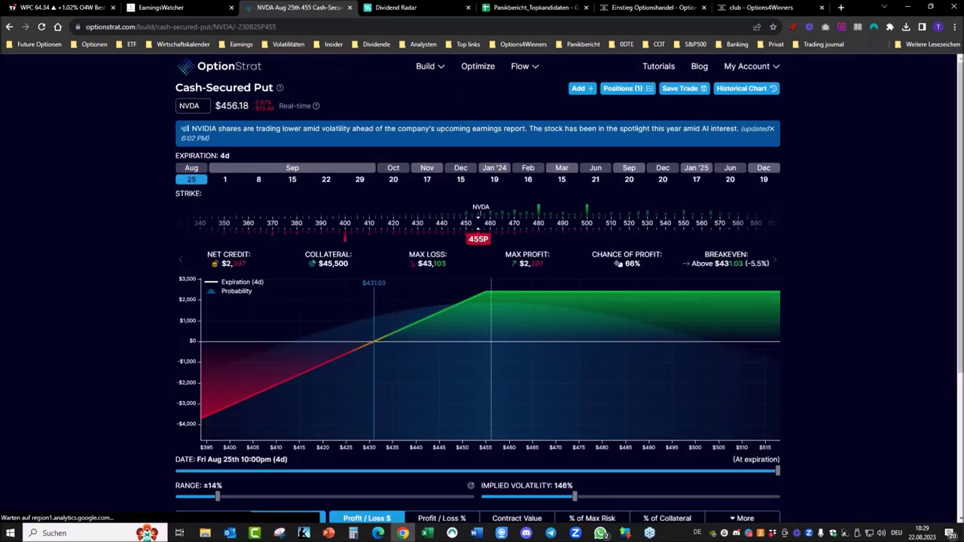
left_click(192, 107)
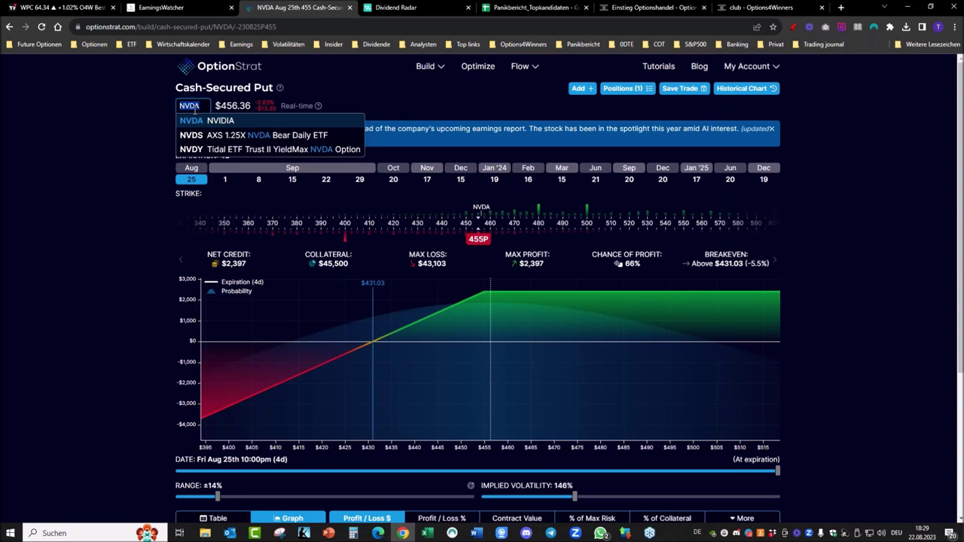
type("wpc")
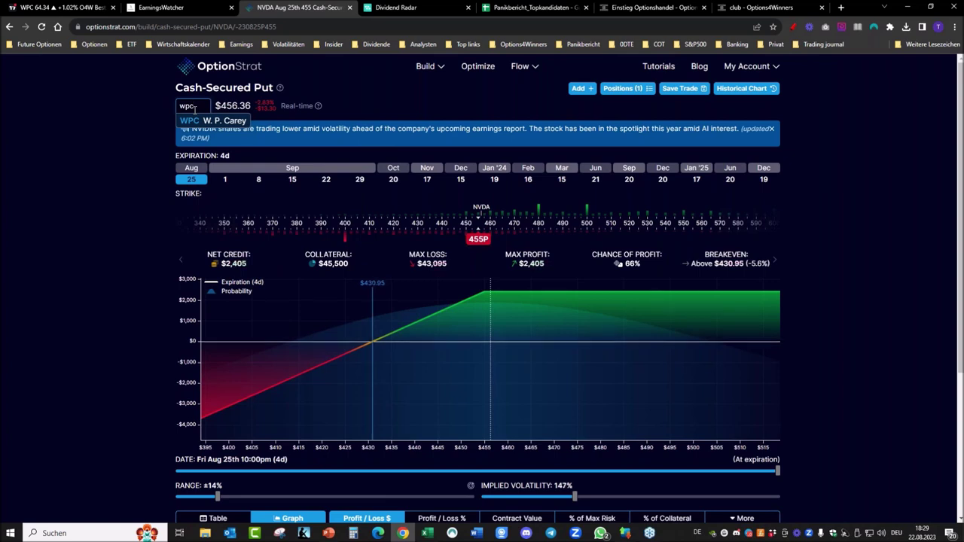
left_click(194, 120)
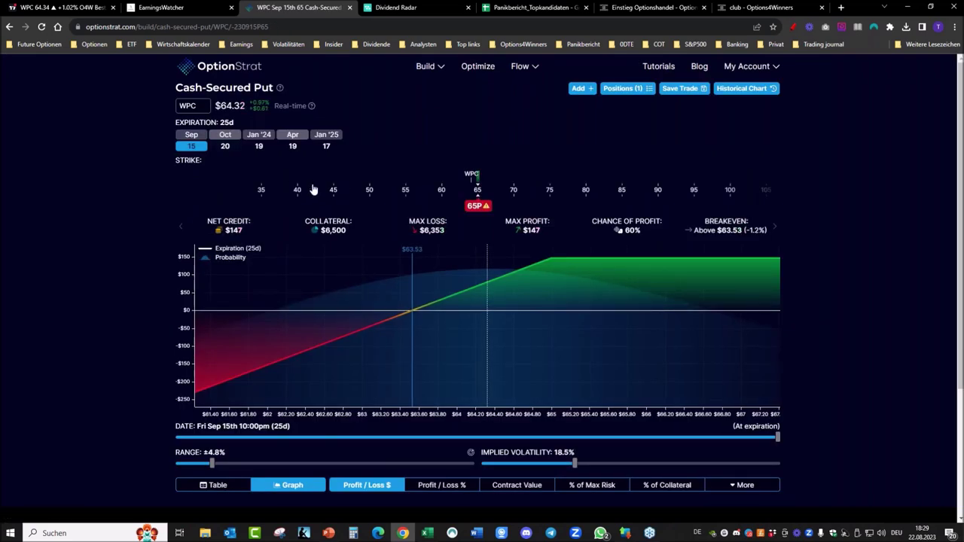
- Set the cash-secured put to the Oct 20 expiration with a 60 strike, and widen the graph's price range to ±20%
left_click(224, 145)
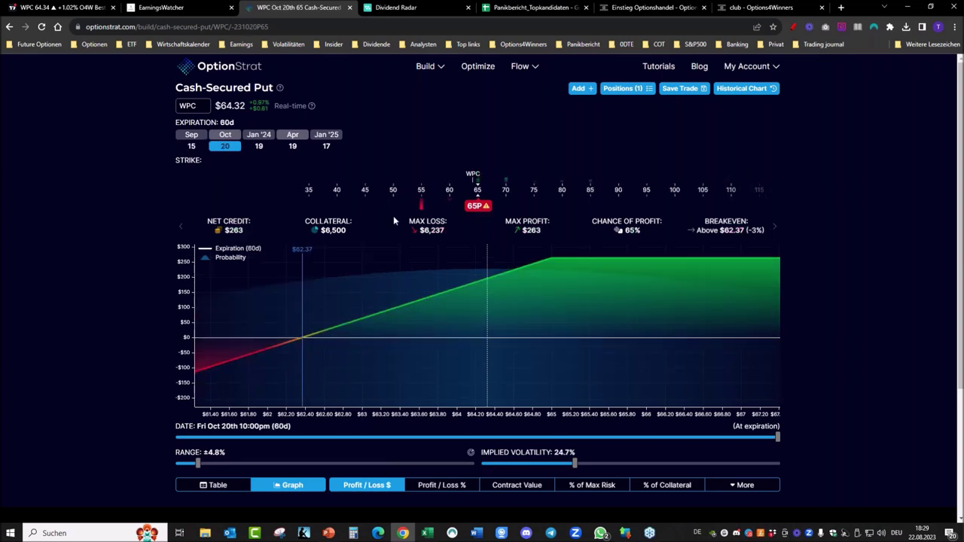
left_click_drag(478, 206, 450, 206)
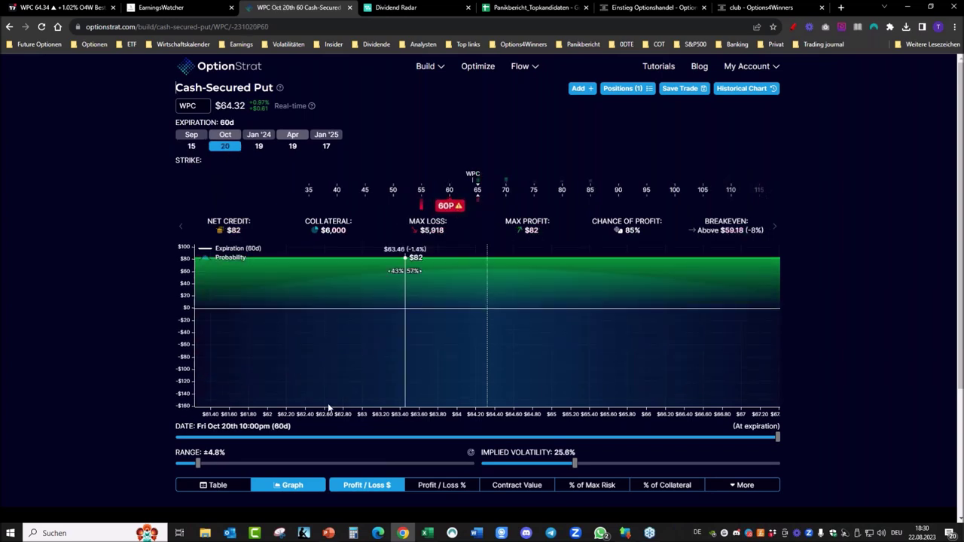
left_click_drag(198, 463, 275, 463)
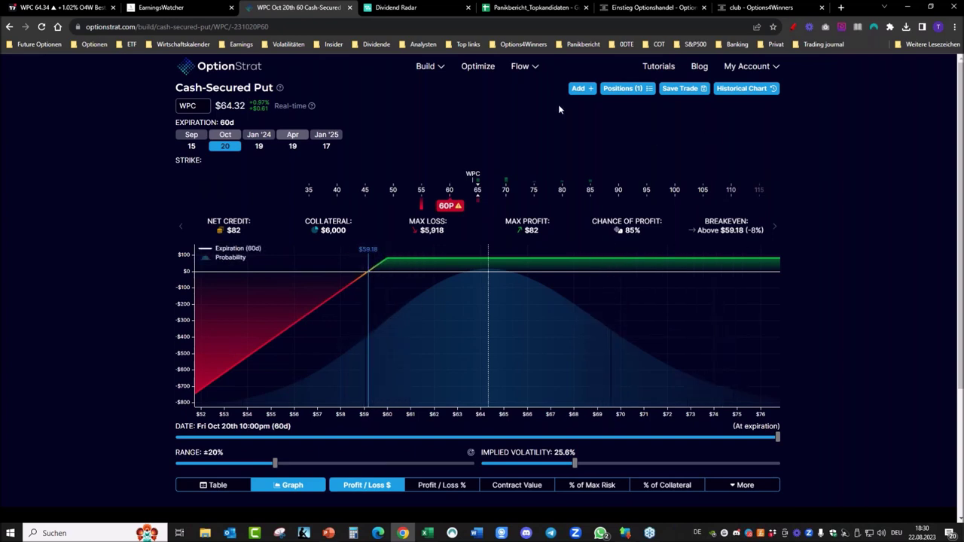
- Add a sold WPC call to the short put, move it to the 75 strike and exclude it from the strategy
left_click(581, 91)
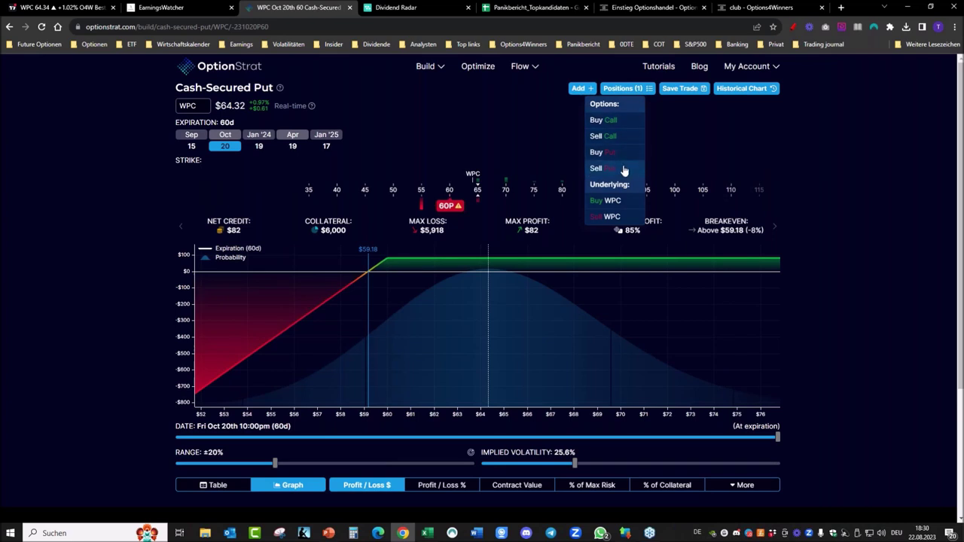
left_click(626, 138)
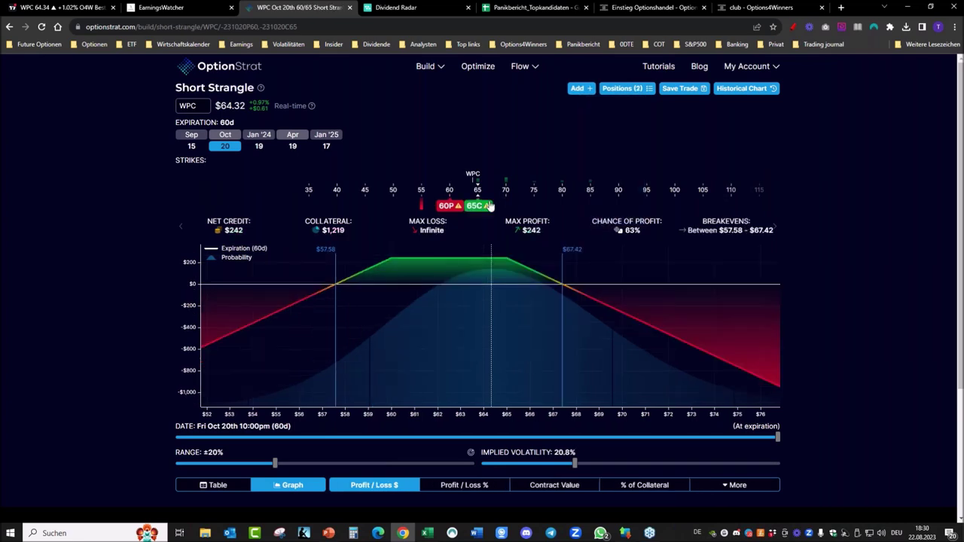
mouse_move(483, 207)
left_mouse_down()
mouse_move(564, 213)
mouse_move(539, 209)
left_mouse_up()
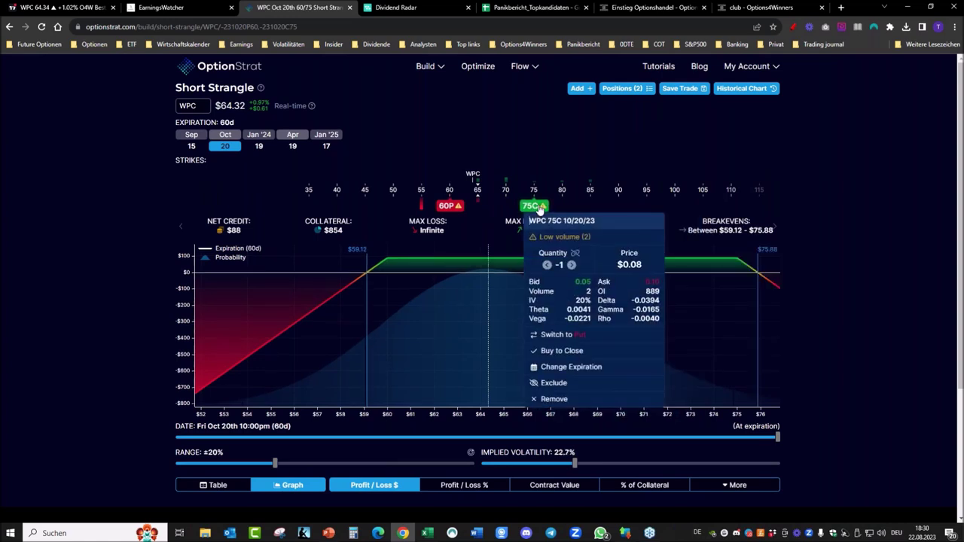
left_click(560, 388)
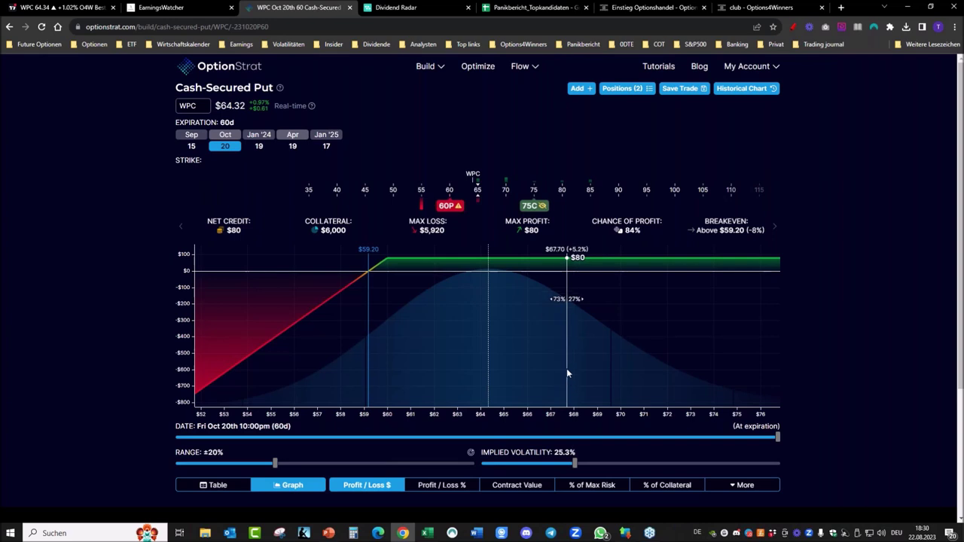
- Switch to the Panikbericht_Topkandidaten spreadsheet and review its Upload date_Topkandidaten, Morgenroutine, Bullish and Bearish sheets
left_click(551, 9)
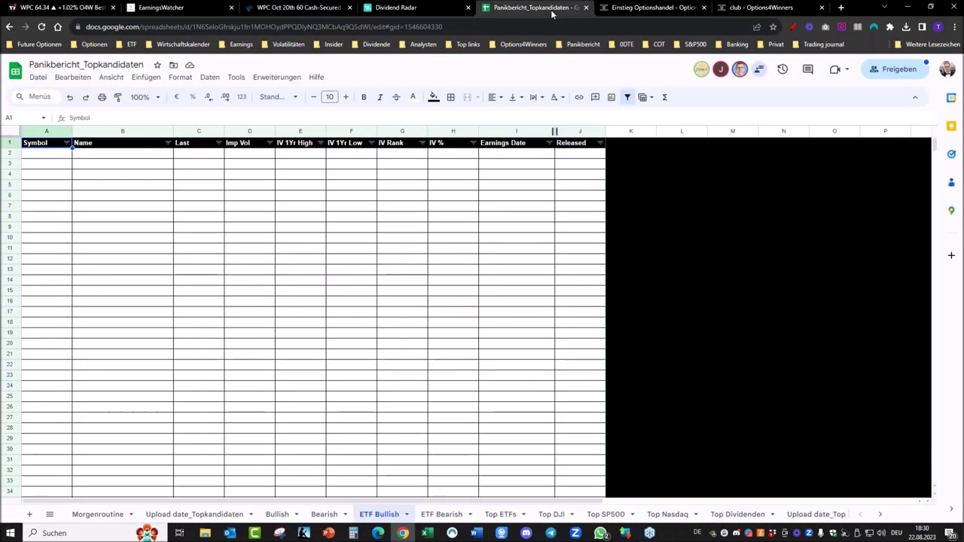
left_click(185, 515)
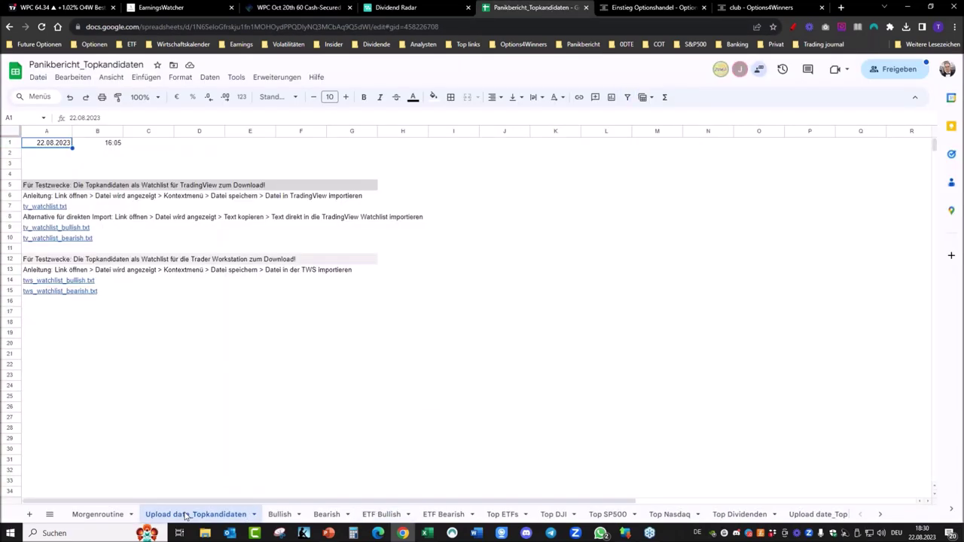
left_click(113, 516)
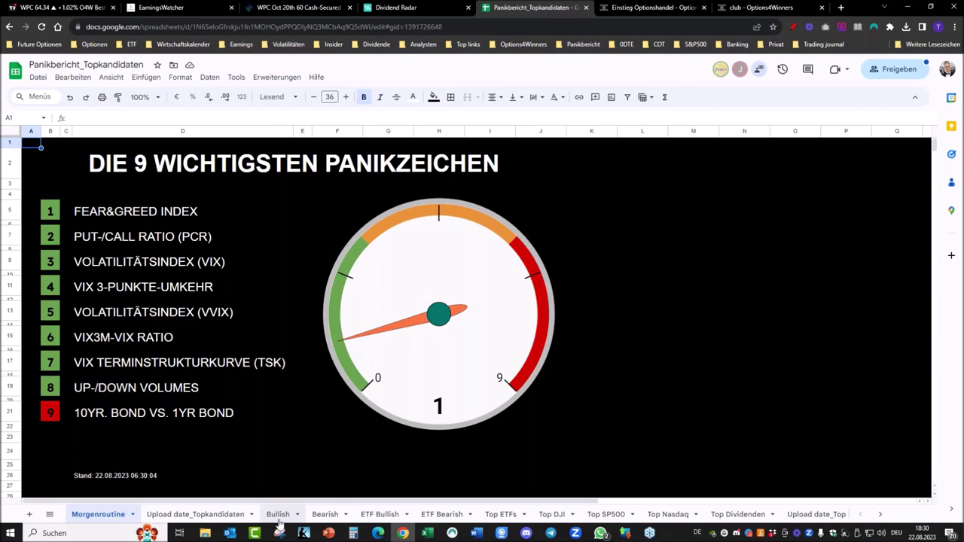
left_click(277, 516)
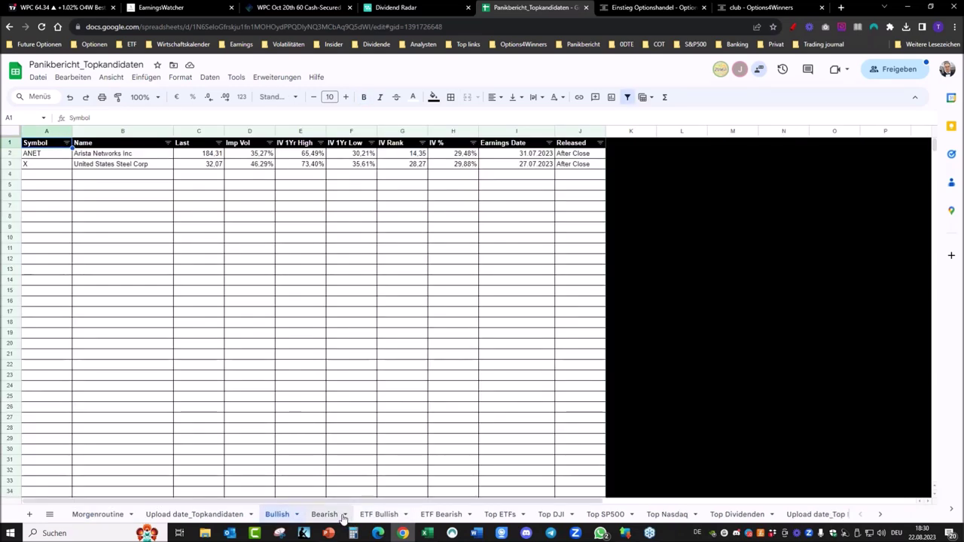
left_click(198, 515)
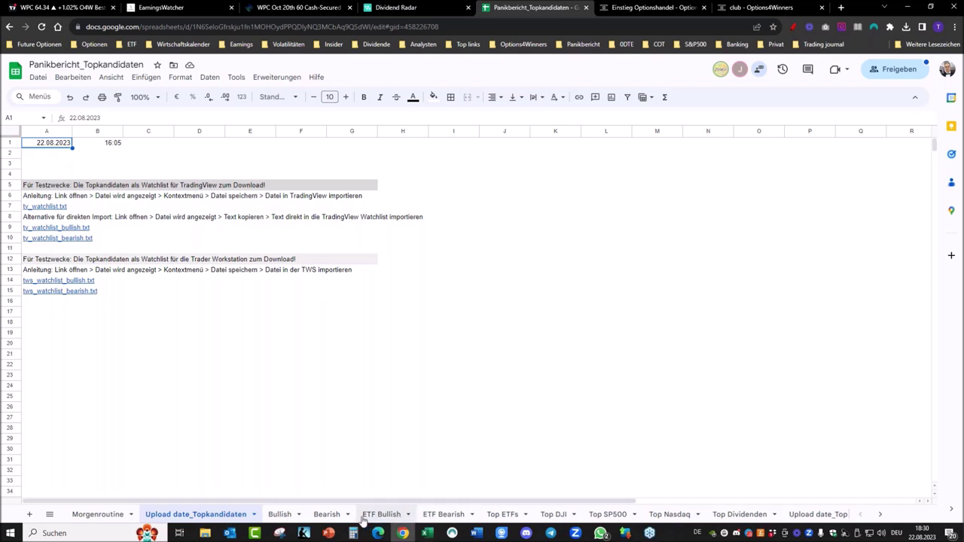
left_click(333, 517)
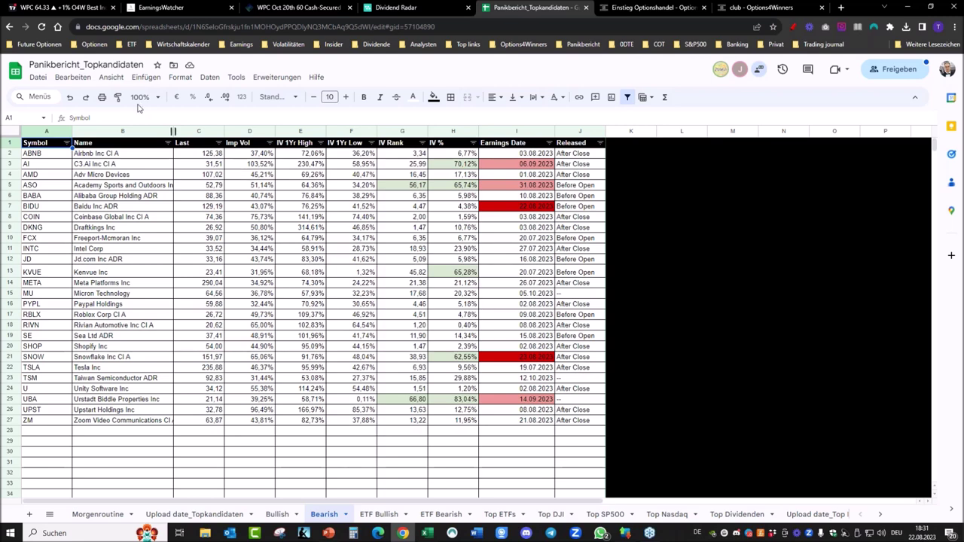
- Switch to the TradingView chart and load the symbol BAYN for Bayer AG on XETR
left_click(85, 9)
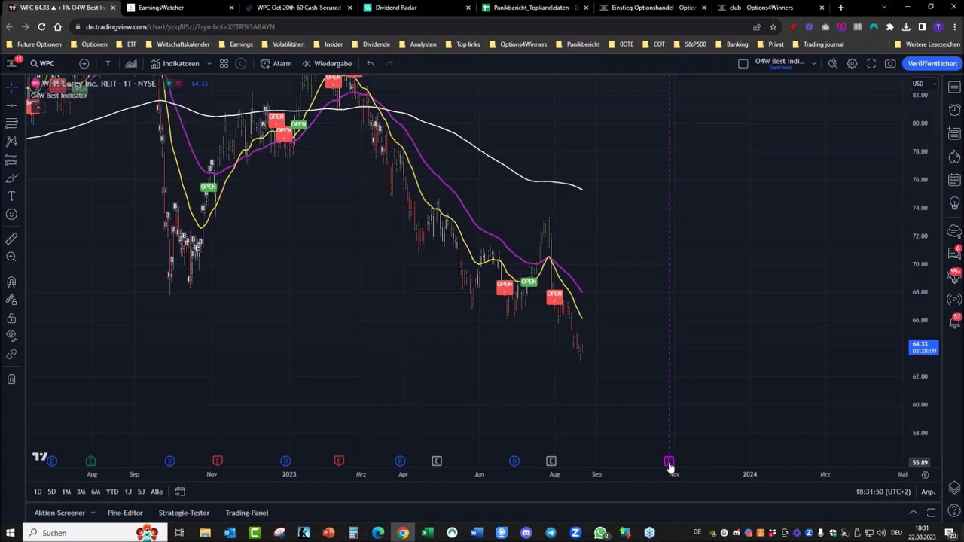
left_click(59, 62)
type("BAYN")
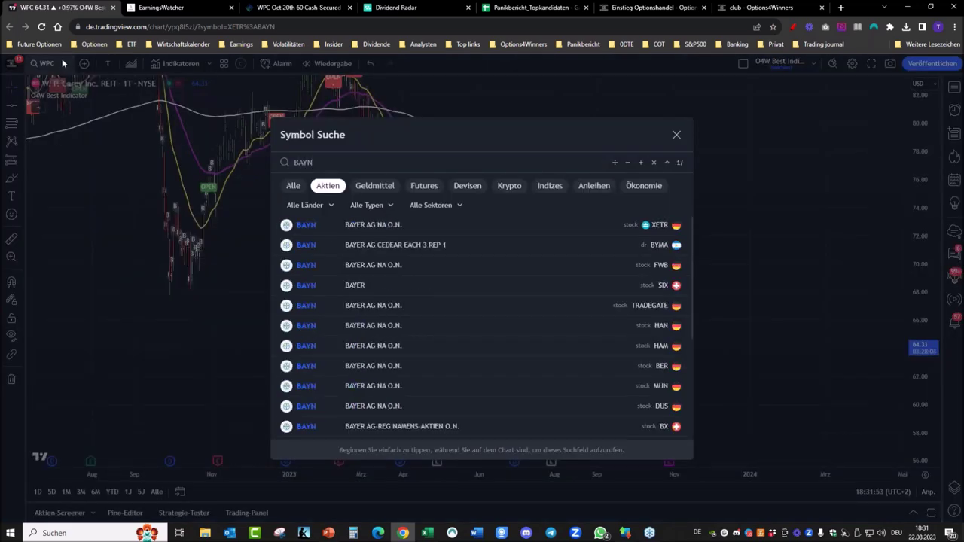
key("Return")
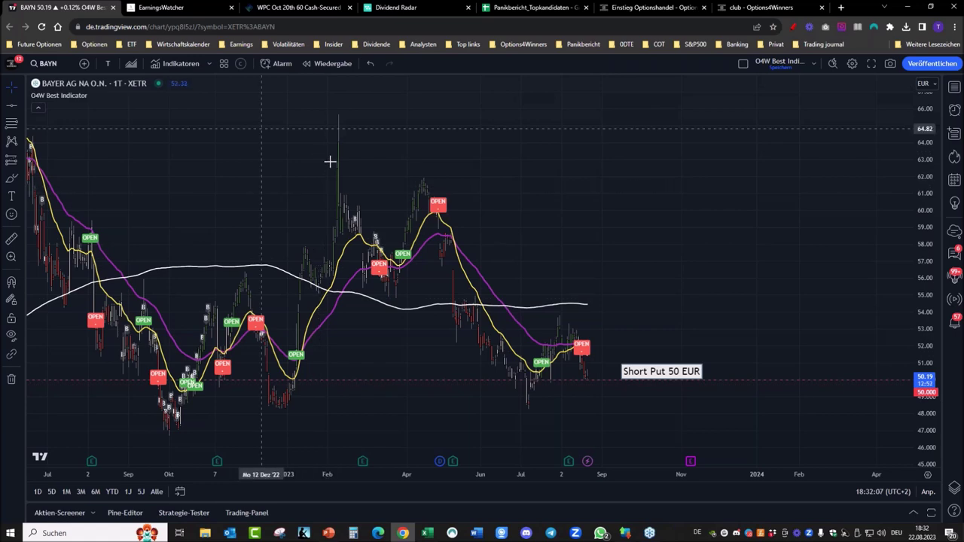
- Examine Bayer's daily price history around the Short Put 50 EUR level, going back from 2023 to 2018
scroll(480, 248, "up", 2)
left_click_drag(317, 260, 613, 265)
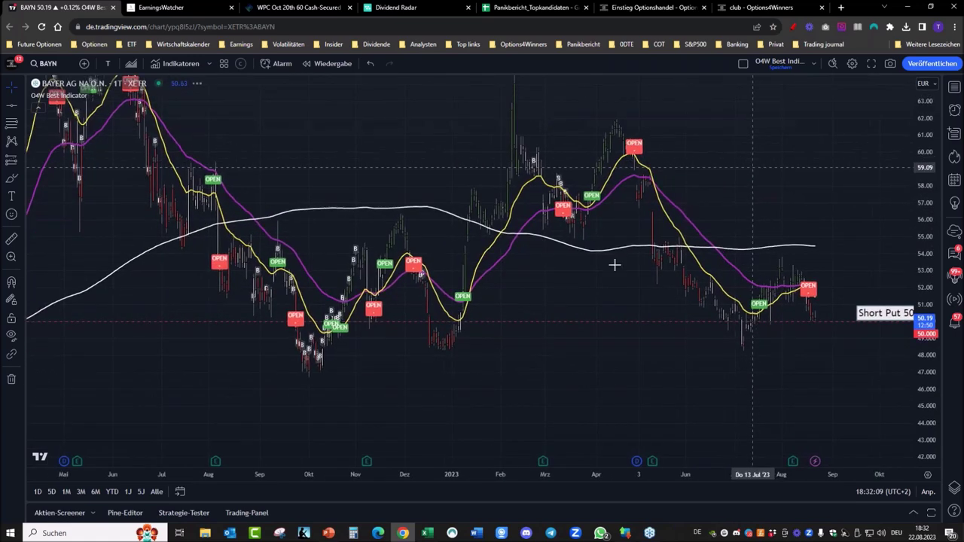
left_click_drag(684, 353, 527, 357)
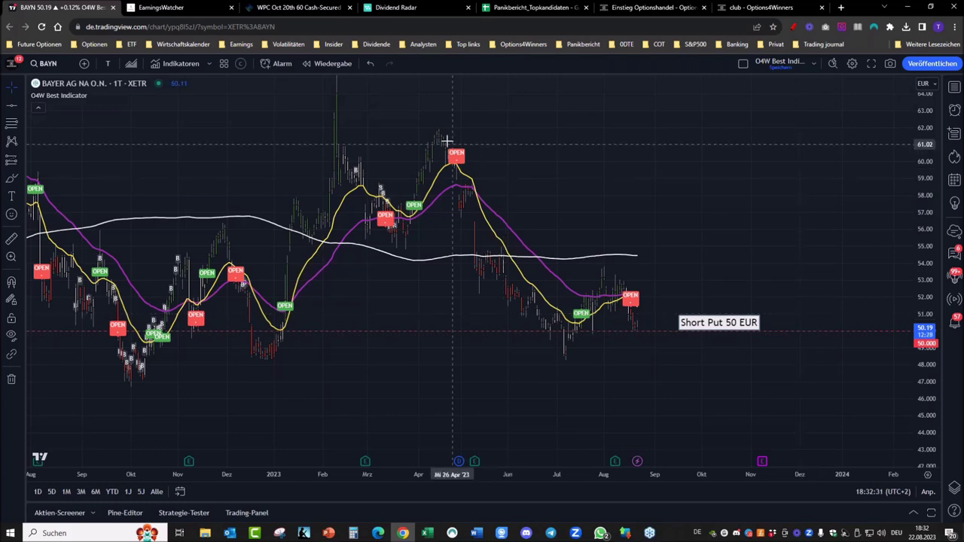
scroll(450, 139, "down", 1)
scroll(449, 140, "down", 4)
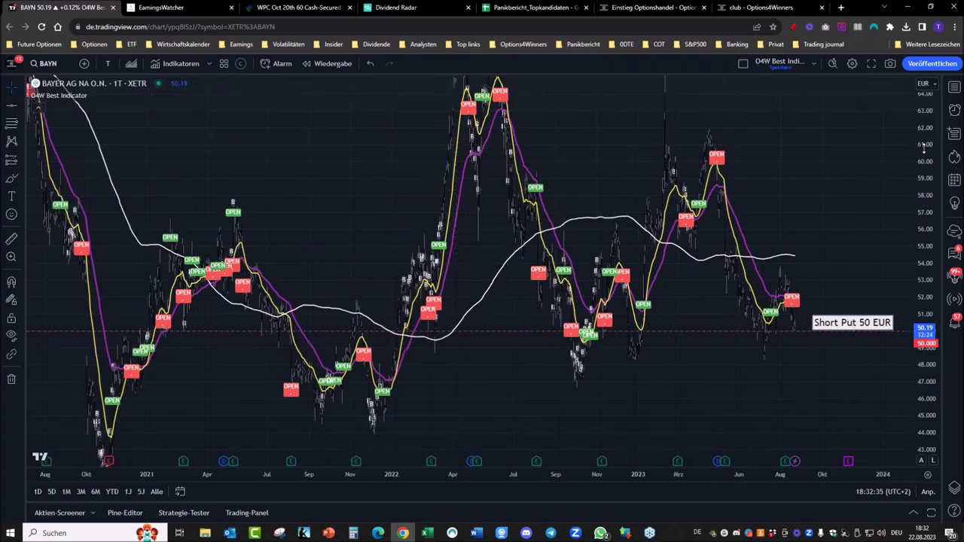
left_click_drag(695, 351, 907, 361)
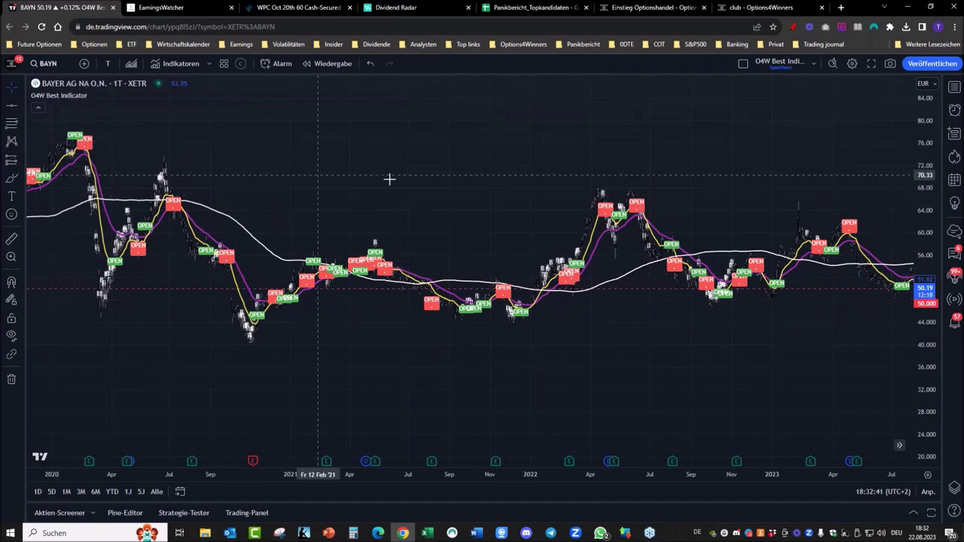
scroll(460, 178, "down", 1)
scroll(459, 178, "down", 5)
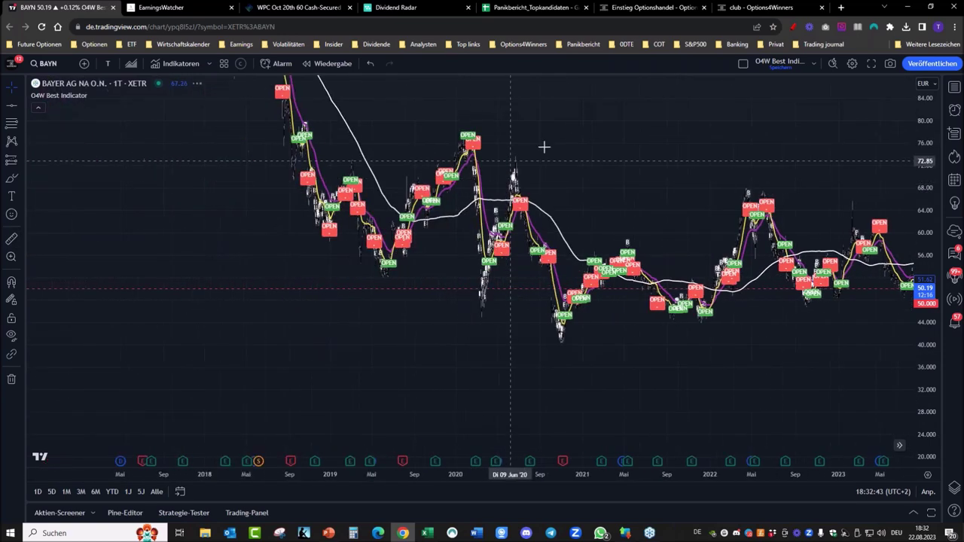